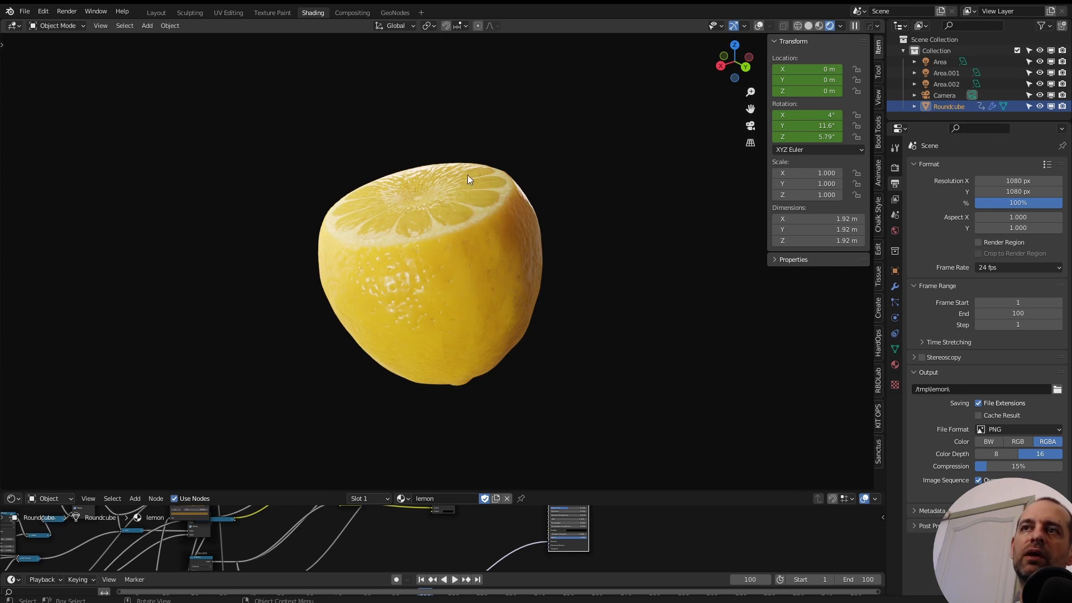
{"action": "middle_click_drag", "start_coordinate": [417, 228], "coordinate": [485, 261]}
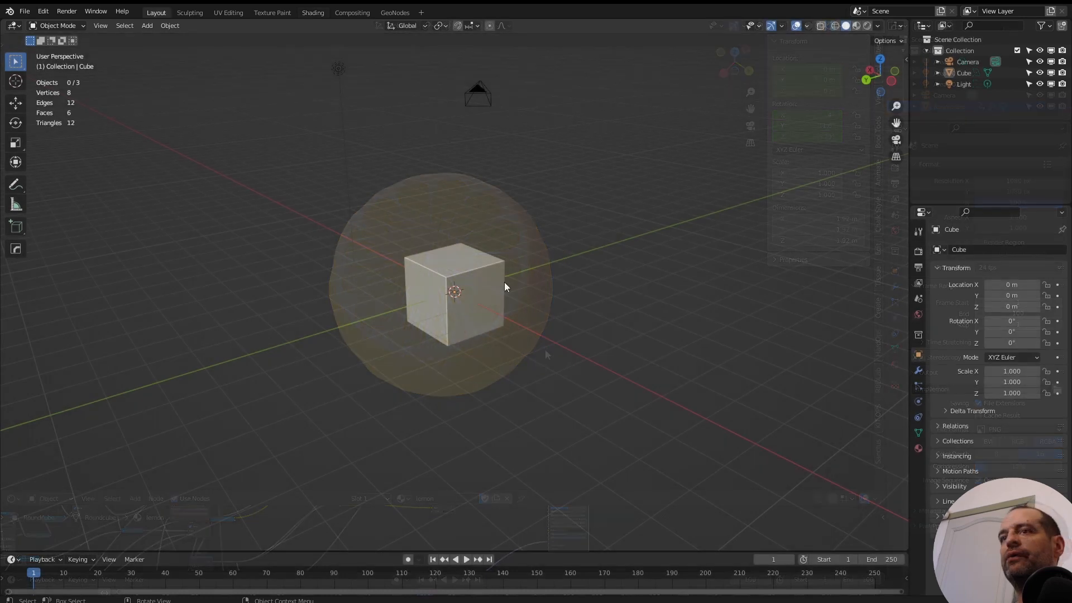
Step: Delete the default cube and add a UV Sphere at the scene's origin
{"action": "left_click", "coordinate": [504, 283]}
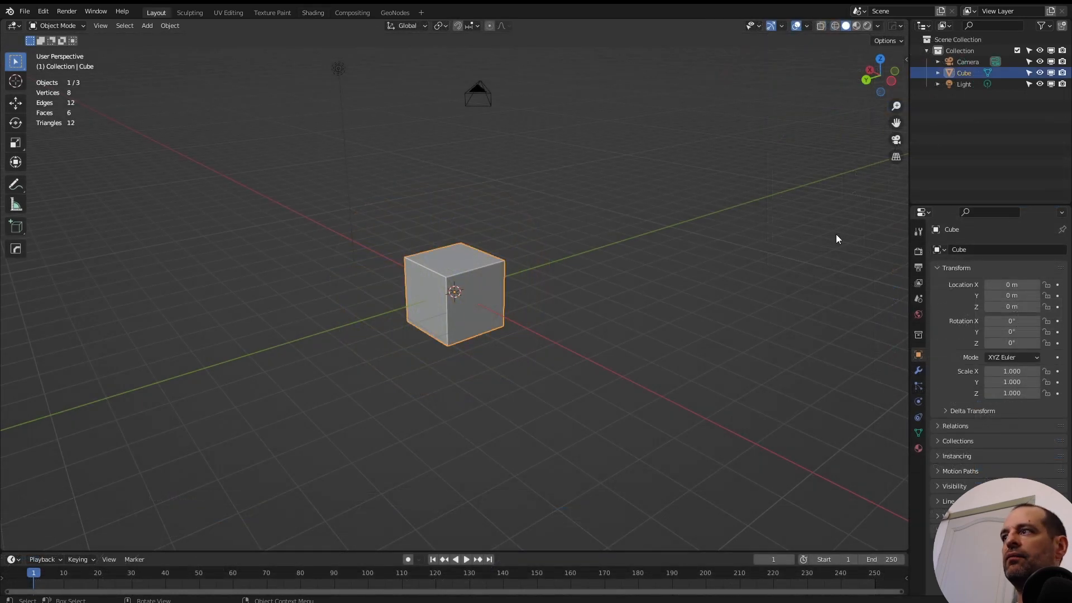
{"action": "key", "text": "Delete"}
{"action": "key", "text": "shift+a"}
{"action": "mouse_move", "coordinate": [511, 190]}
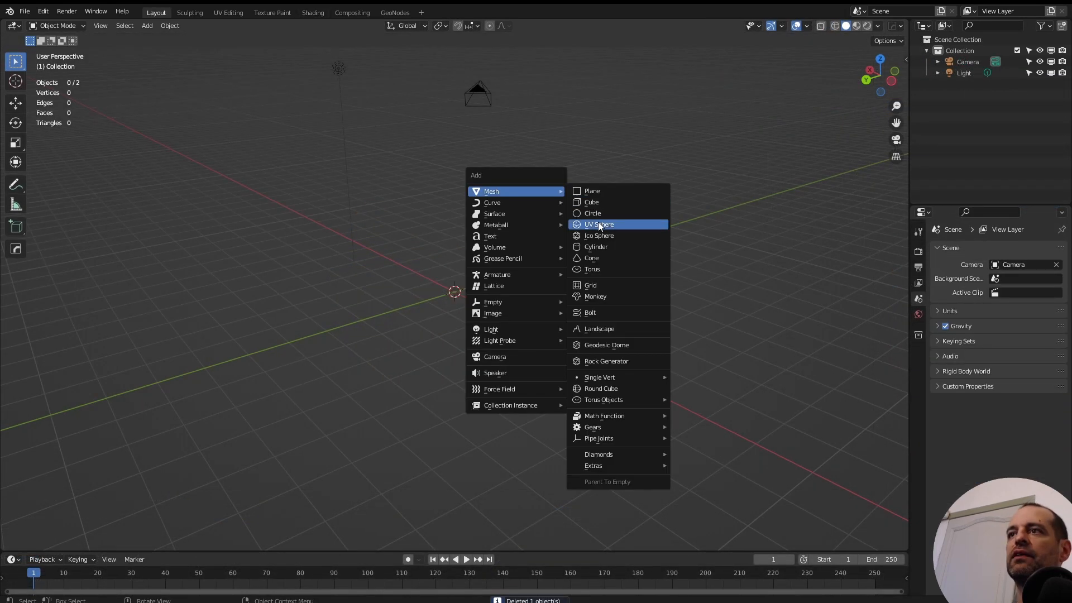
{"action": "left_click", "coordinate": [598, 222]}
{"action": "scroll", "coordinate": [495, 297], "scroll_direction": "up", "scroll_amount": 4}
Step: Switch the render engine to Cycles with the Experimental feature set and GPU Compute as the device
{"action": "left_click", "coordinate": [919, 252]}
{"action": "left_click", "coordinate": [1017, 250]}
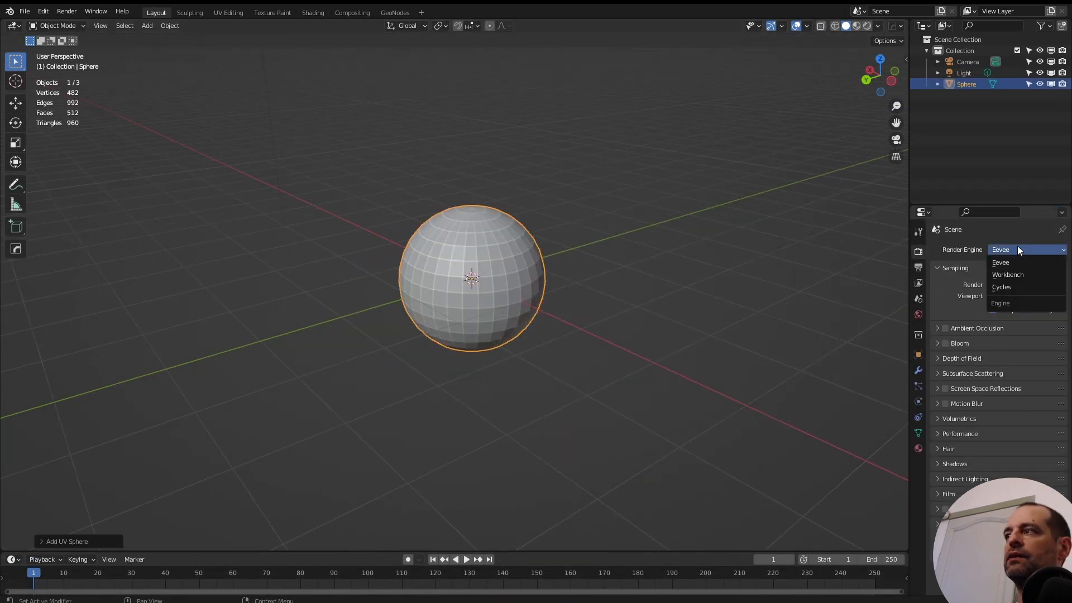
{"action": "left_click", "coordinate": [1020, 280]}
{"action": "left_click", "coordinate": [1010, 265]}
{"action": "left_click", "coordinate": [1012, 281]}
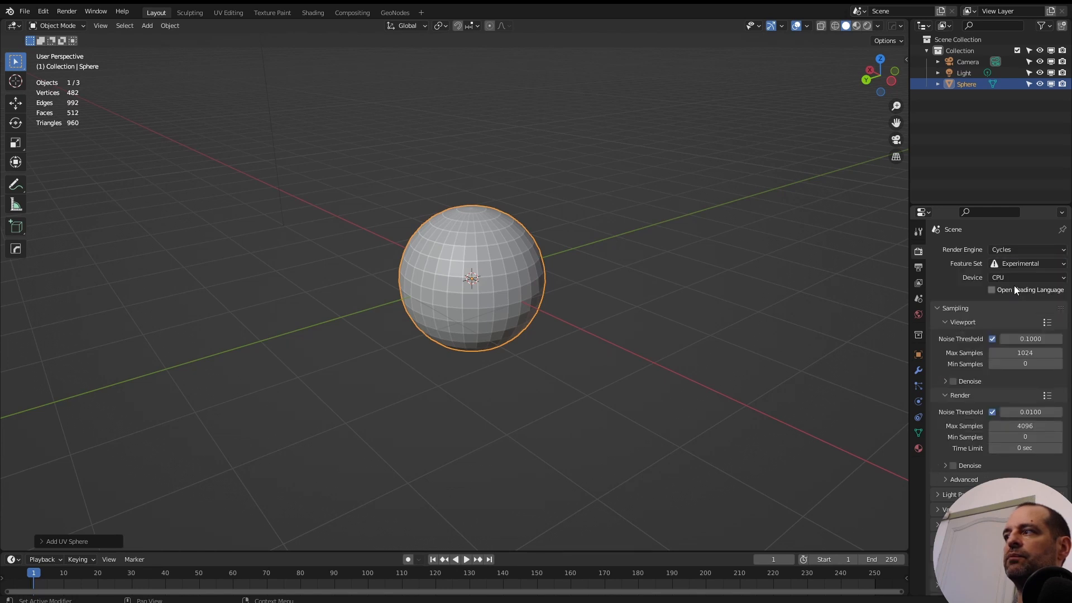
{"action": "left_click", "coordinate": [1014, 279]}
{"action": "left_click", "coordinate": [1017, 300]}
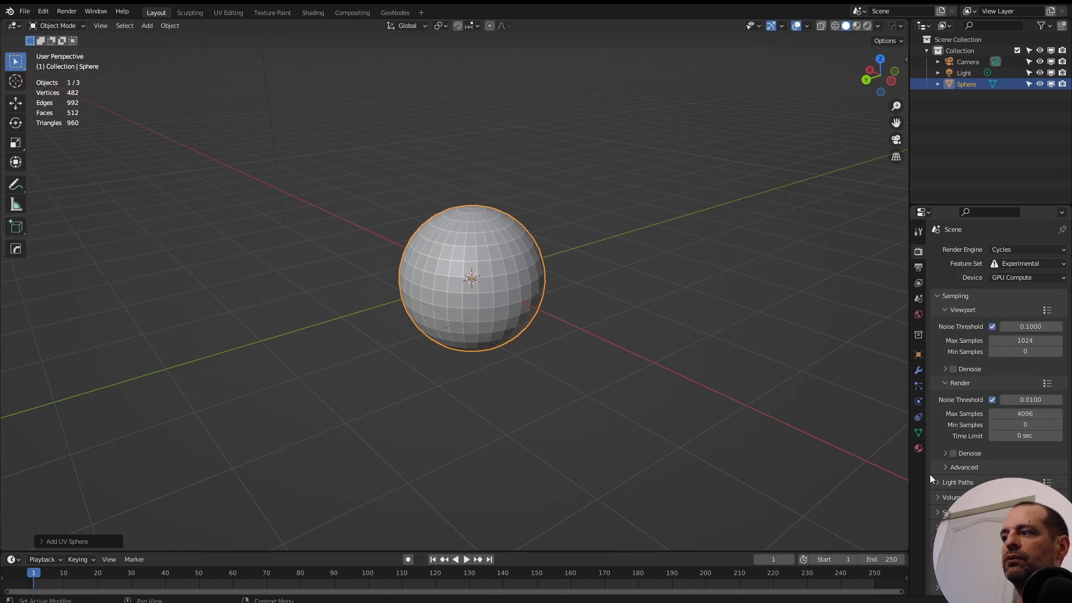
Step: Set the viewport dicing rate for subdivision to 1 px in the render settings
{"action": "scroll", "coordinate": [953, 483], "scroll_direction": "down", "scroll_amount": 5}
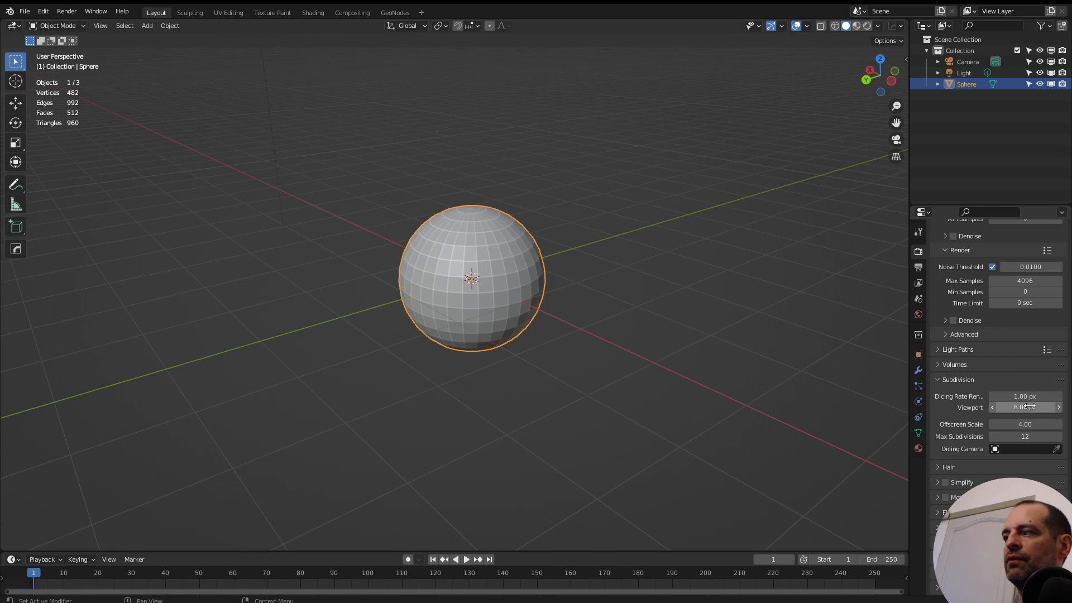
{"action": "left_click", "coordinate": [1028, 406]}
{"action": "type", "text": "1"}
{"action": "key", "text": "Return"}
Step: Add a Subdivision Surface modifier to the sphere and enable adaptive subdivision
{"action": "left_click", "coordinate": [918, 370]}
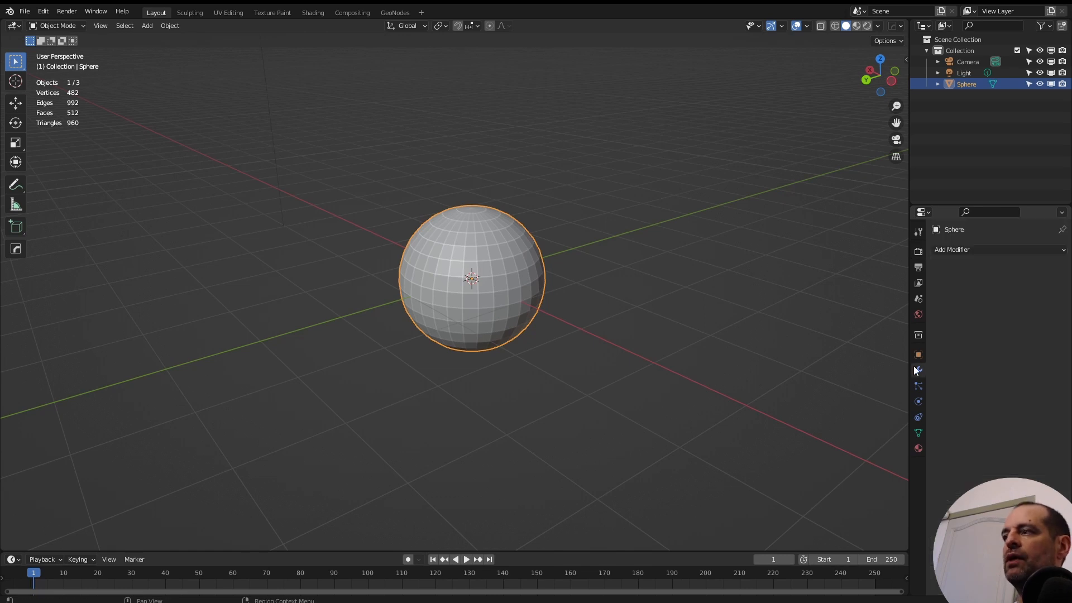
{"action": "left_click", "coordinate": [974, 249]}
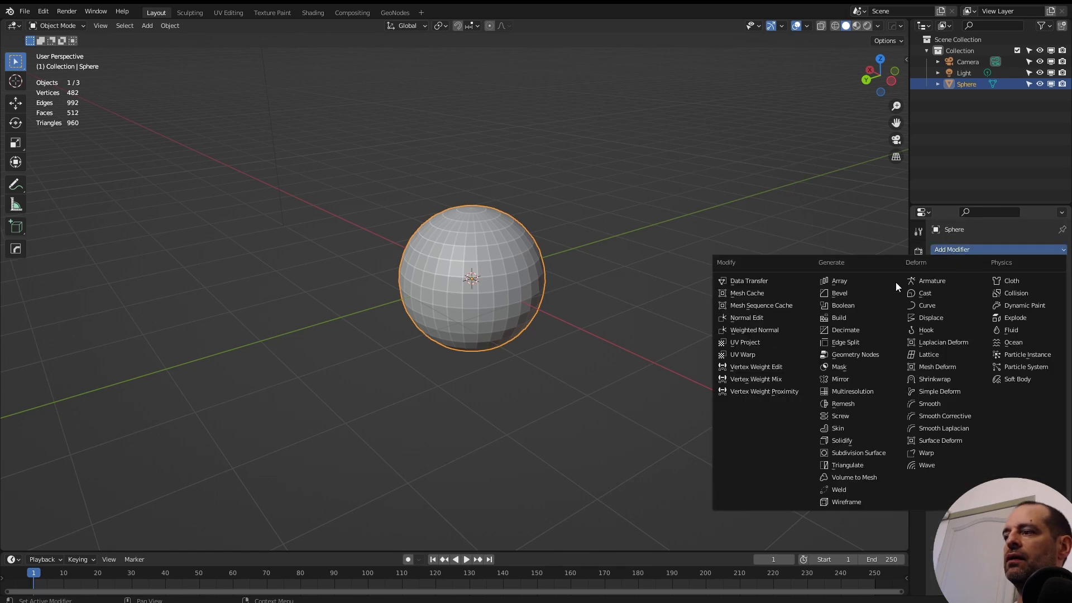
{"action": "left_click", "coordinate": [863, 453]}
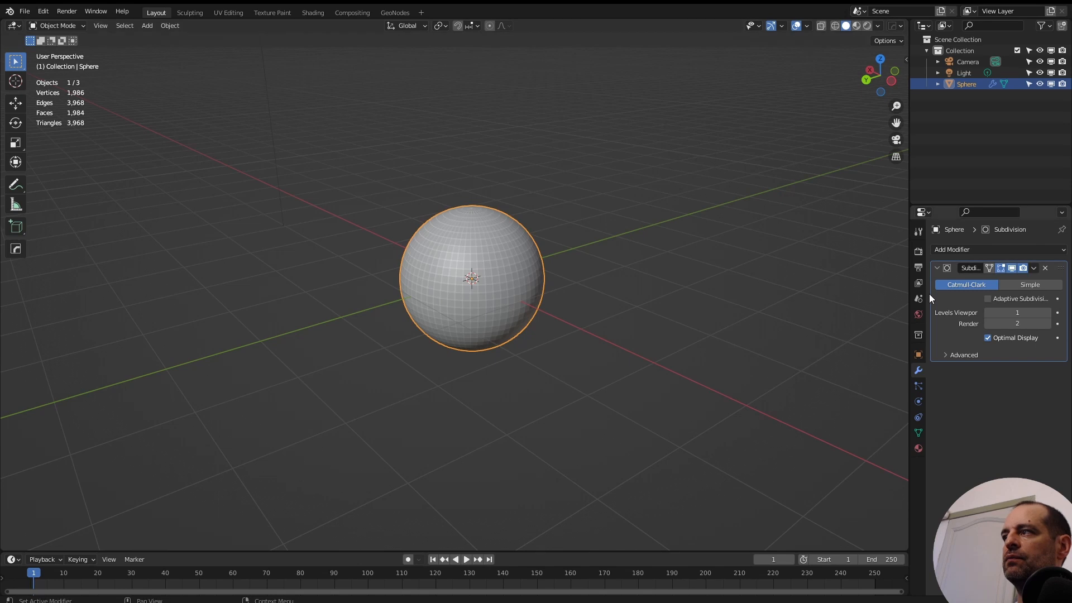
{"action": "left_click", "coordinate": [988, 299]}
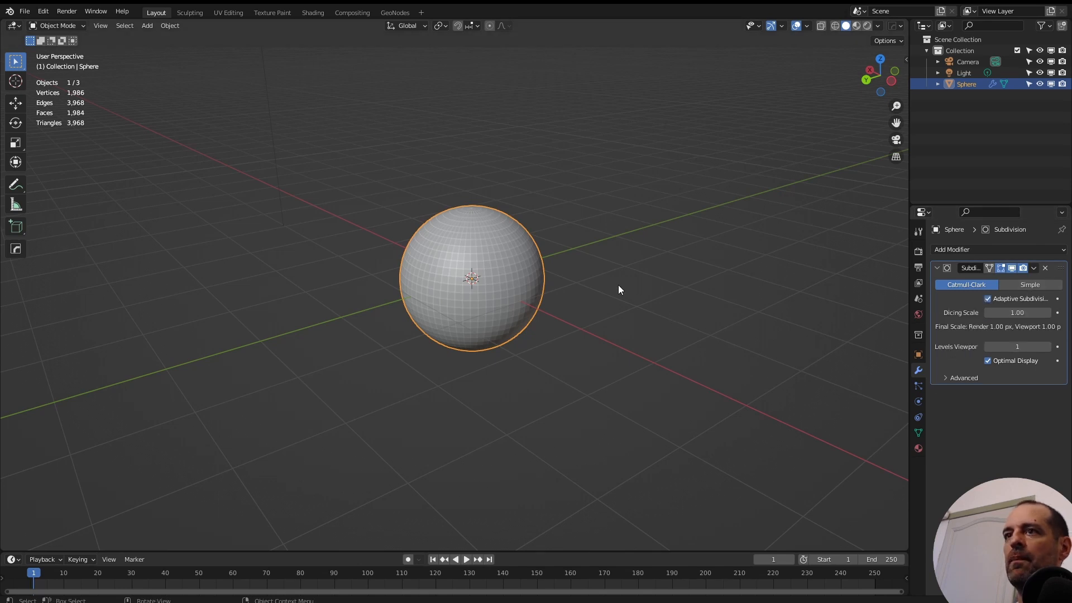
Step: In the Shading workspace, give the world a mapped Environment Texture and mix two Backgrounds using Light Path's Is Camera Ray
{"action": "scroll", "coordinate": [447, 139], "scroll_direction": "up", "scroll_amount": 1}
{"action": "left_click", "coordinate": [312, 14]}
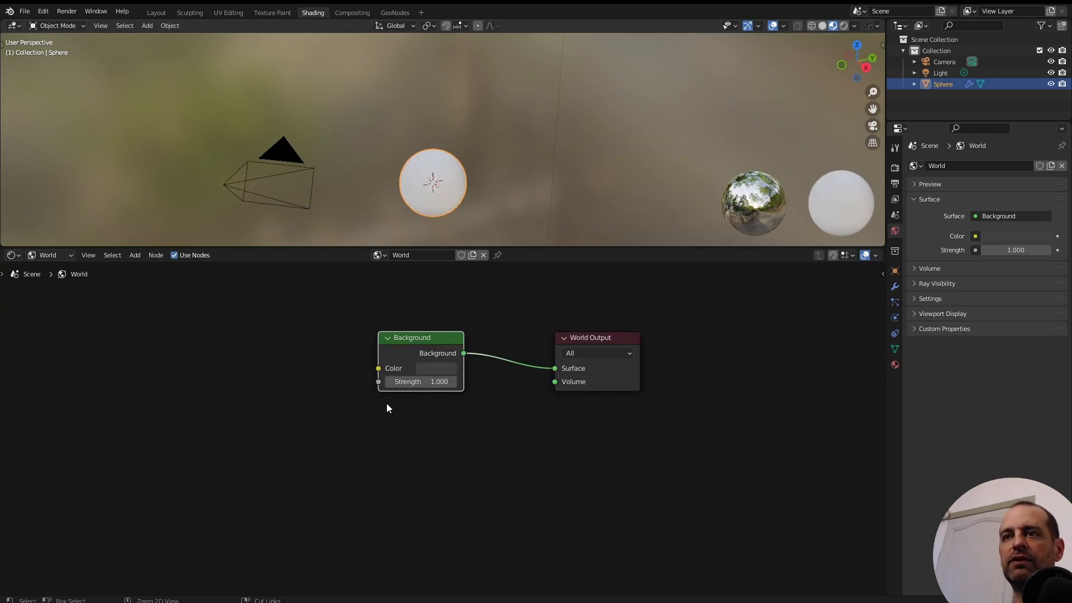
{"action": "key", "text": "ctrl+t"}
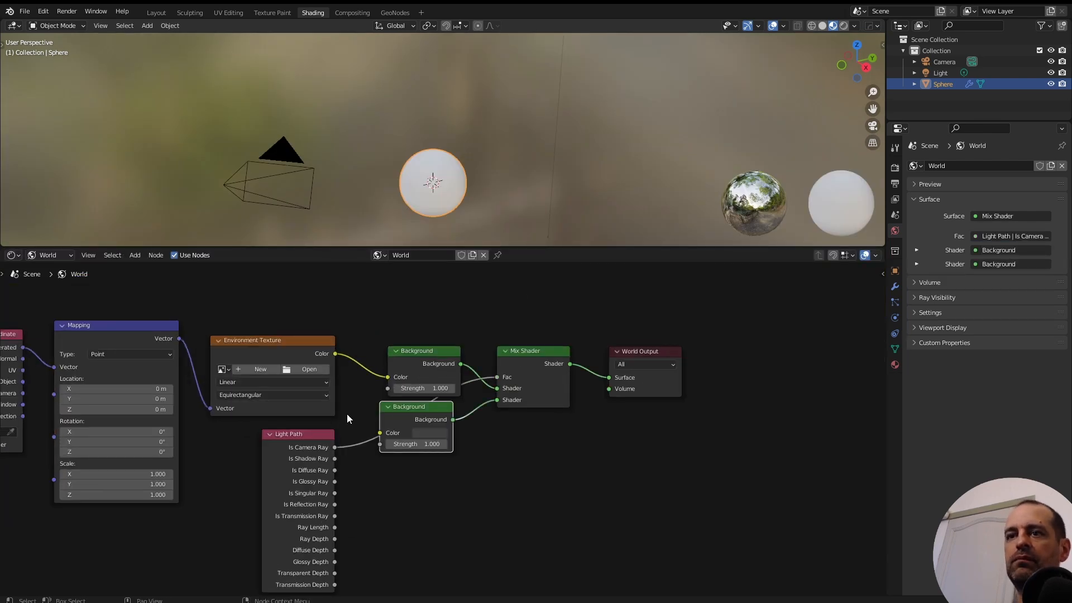
Step: Switch the node editor from world to object shading and show the enlarged viewport in rendered shading
{"action": "left_click", "coordinate": [47, 254]}
{"action": "left_click", "coordinate": [56, 282]}
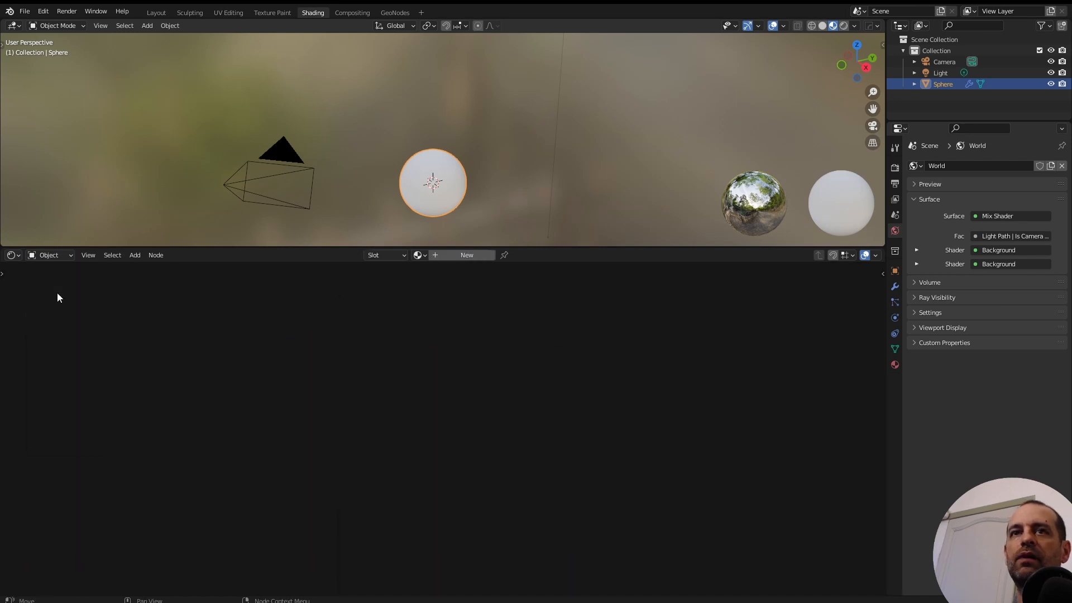
{"action": "left_click_drag", "start_coordinate": [581, 247], "coordinate": [581, 384]}
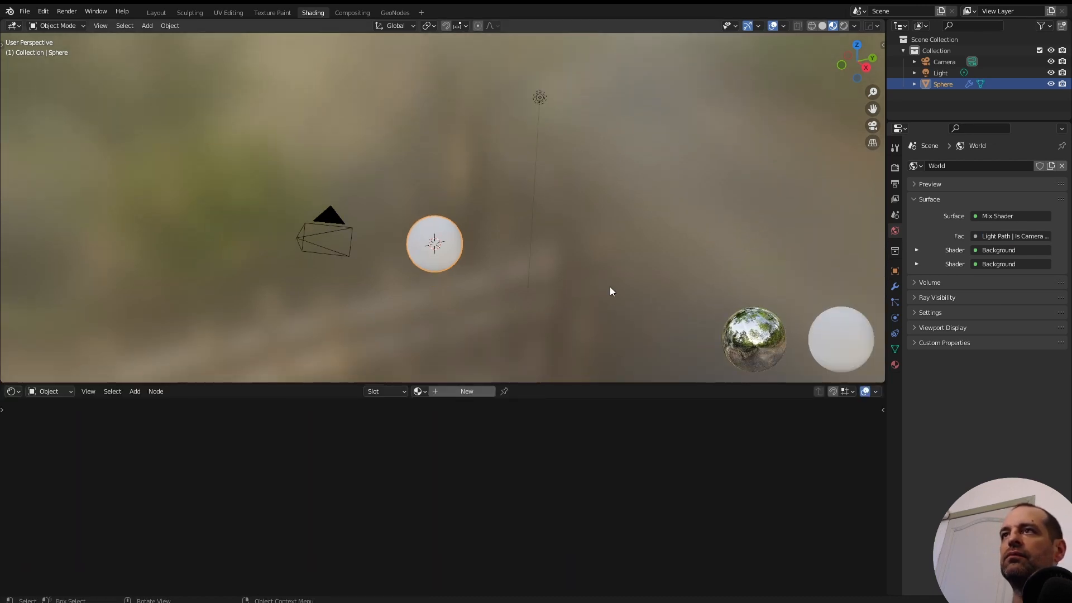
{"action": "left_click", "coordinate": [845, 26]}
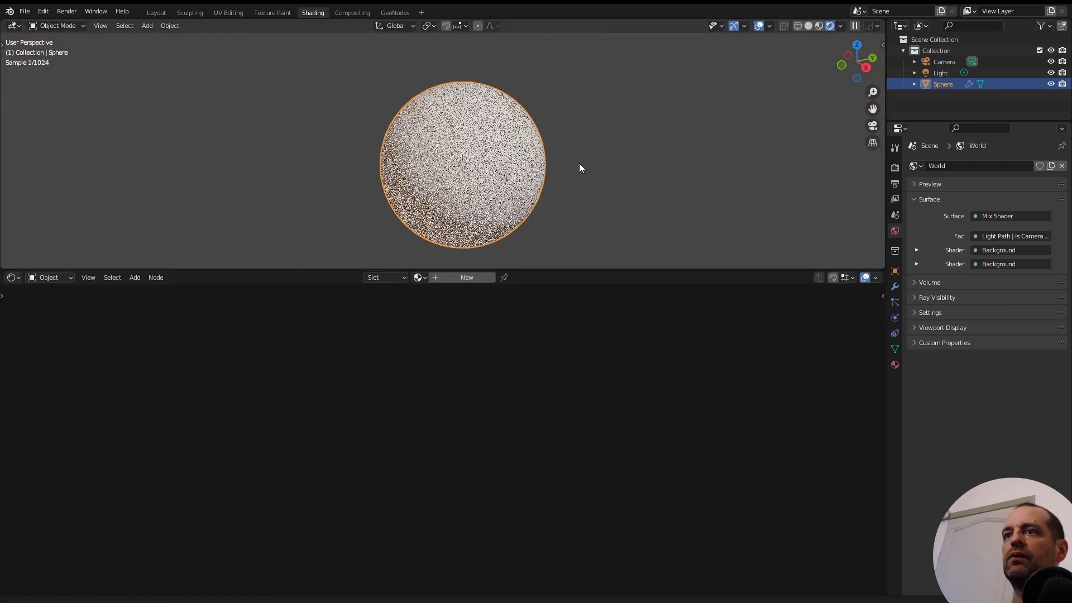
Step: Create a new material on the sphere and set its displacement method to Displacement Only
{"action": "left_click", "coordinate": [471, 279]}
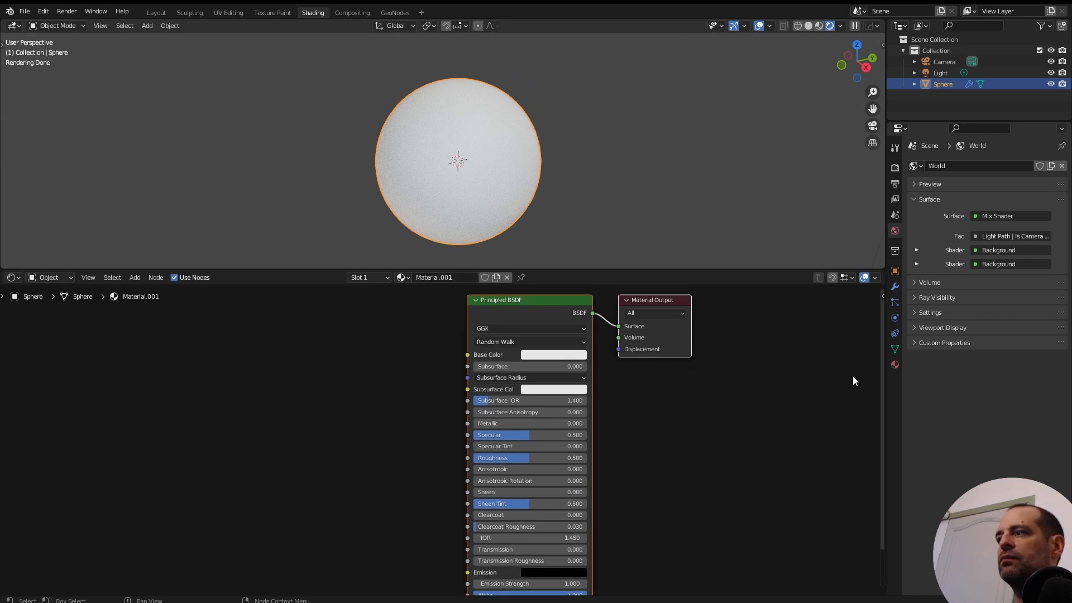
{"action": "left_click", "coordinate": [895, 365]}
{"action": "scroll", "coordinate": [938, 424], "scroll_direction": "down", "scroll_amount": 8}
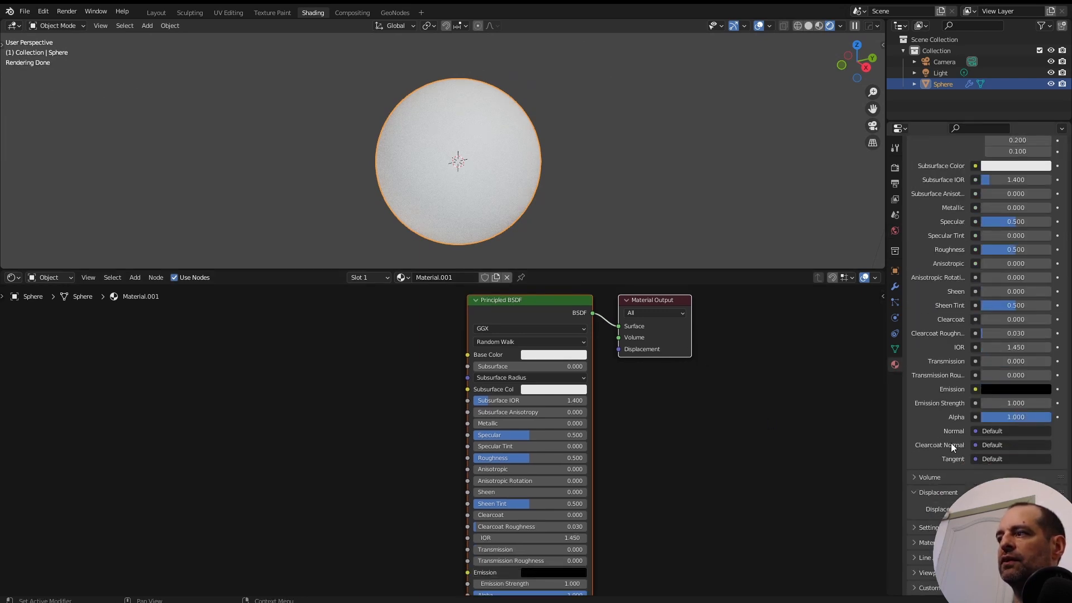
{"action": "left_click", "coordinate": [922, 528]}
{"action": "scroll", "coordinate": [924, 496], "scroll_direction": "down", "scroll_amount": 7}
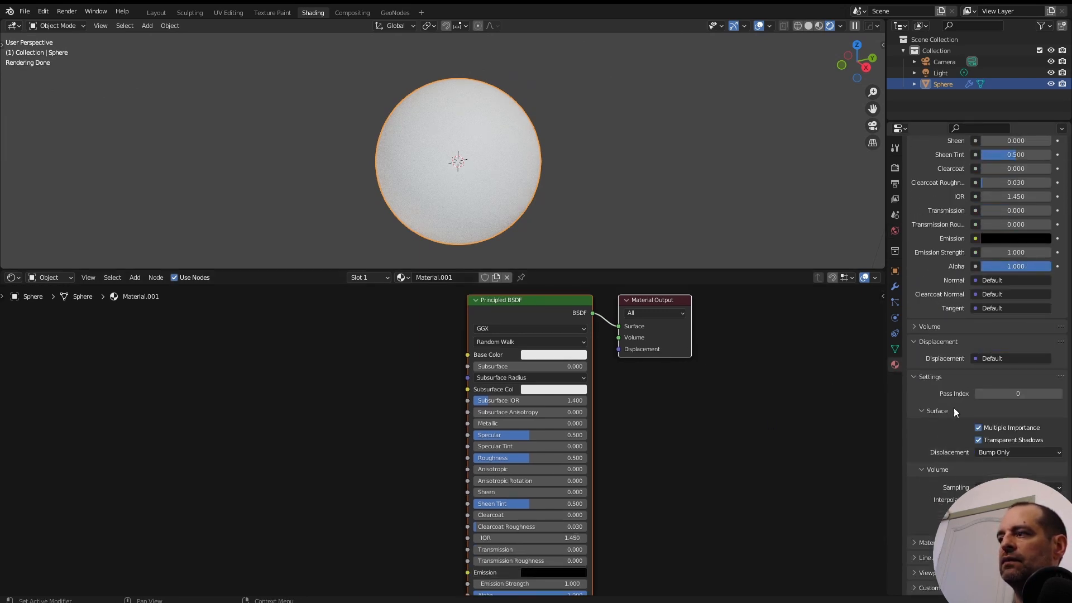
{"action": "left_click", "coordinate": [992, 452]}
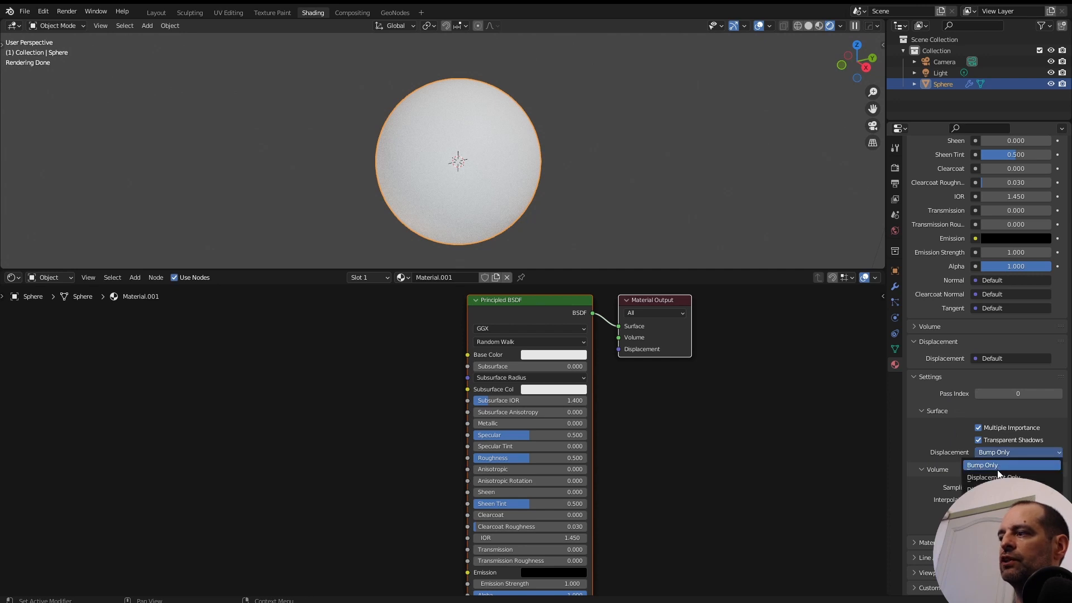
{"action": "left_click", "coordinate": [988, 471]}
Step: Add a Voronoi Texture, feed its Vector from a Texture Coordinate node's Object output, and preview its Distance on the sphere
{"action": "scroll", "coordinate": [785, 411], "scroll_direction": "down", "scroll_amount": 2}
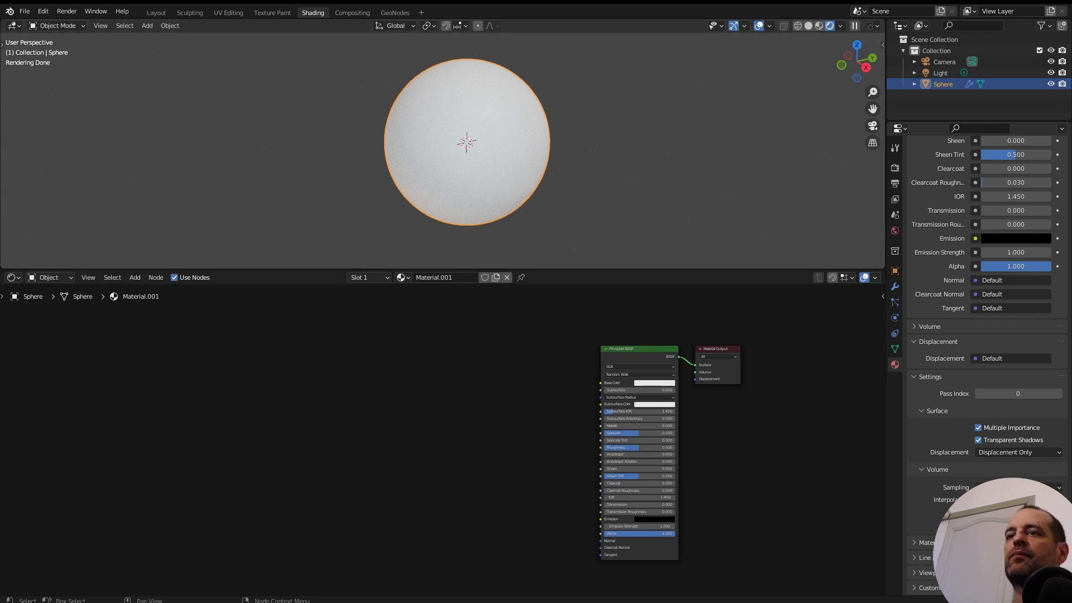
{"action": "scroll", "coordinate": [280, 432], "scroll_direction": "up", "scroll_amount": 1}
{"action": "key", "text": "shift+a"}
{"action": "type", "text": "svo"}
{"action": "key", "text": "shift+a"}
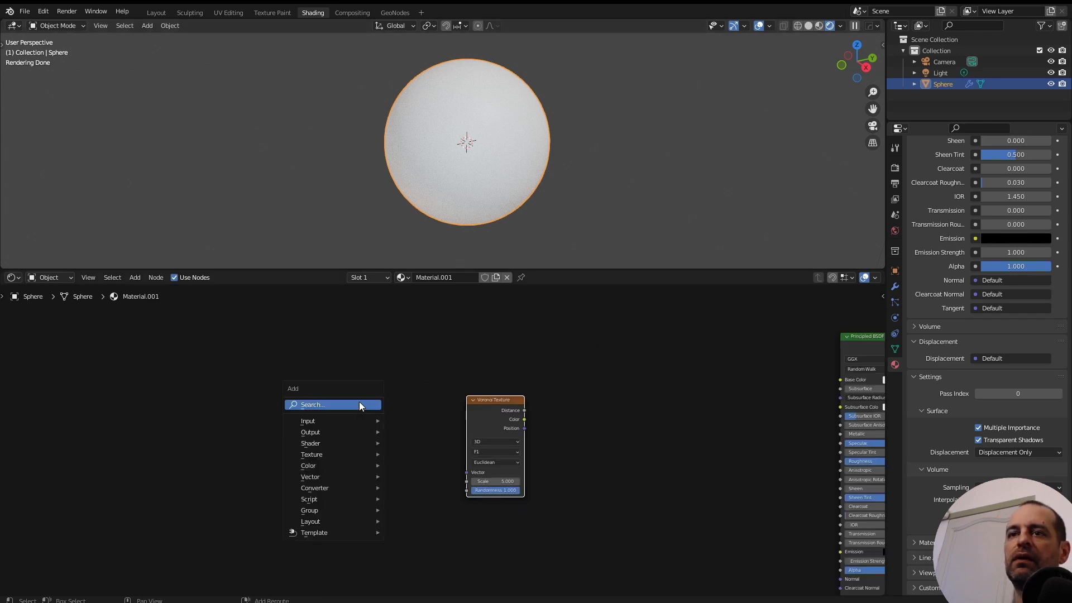
{"action": "type", "text": "stc"}
{"action": "key", "text": "Return"}
{"action": "left_click", "coordinate": [304, 435]}
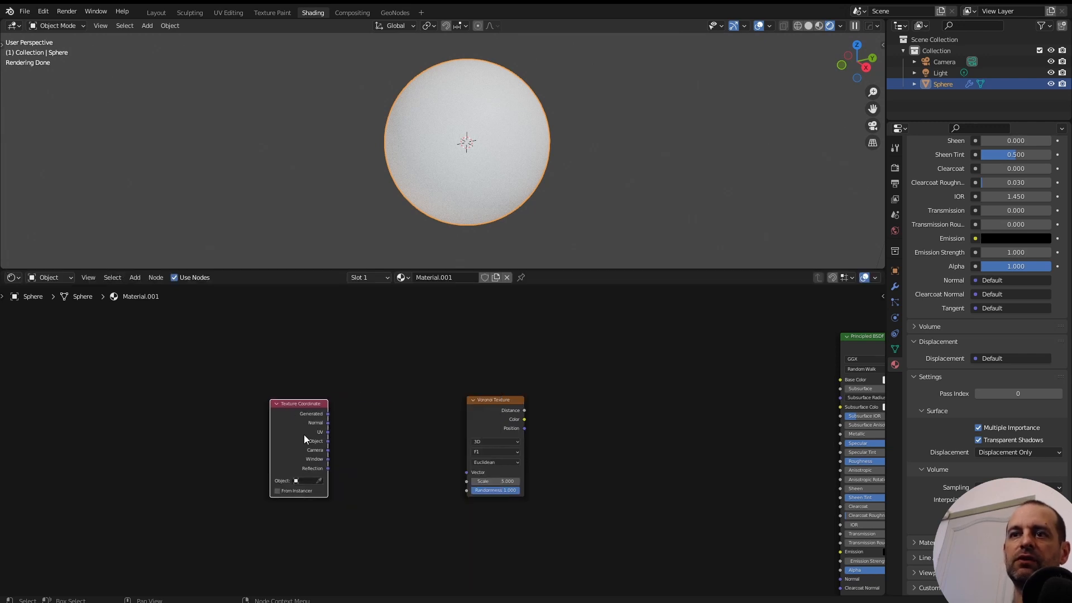
{"action": "left_click_drag", "start_coordinate": [327, 441], "coordinate": [479, 478]}
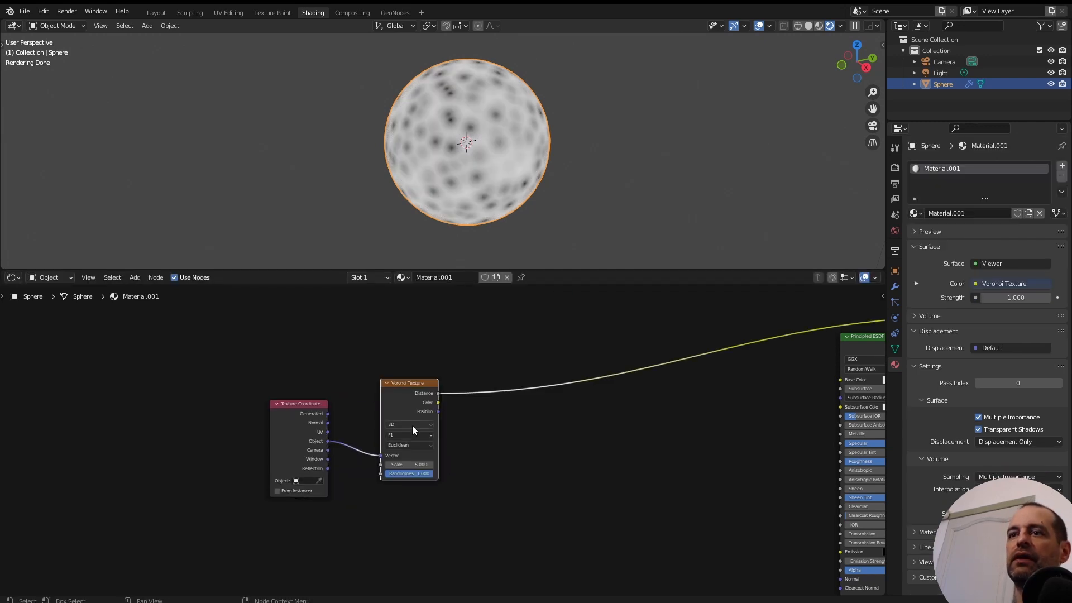
Step: Try a Voronoi randomness of 0 and inspect the resulting pattern on the sphere from the front
{"action": "scroll", "coordinate": [436, 432], "scroll_direction": "up", "scroll_amount": 6}
{"action": "scroll", "coordinate": [475, 145], "scroll_direction": "up", "scroll_amount": 4}
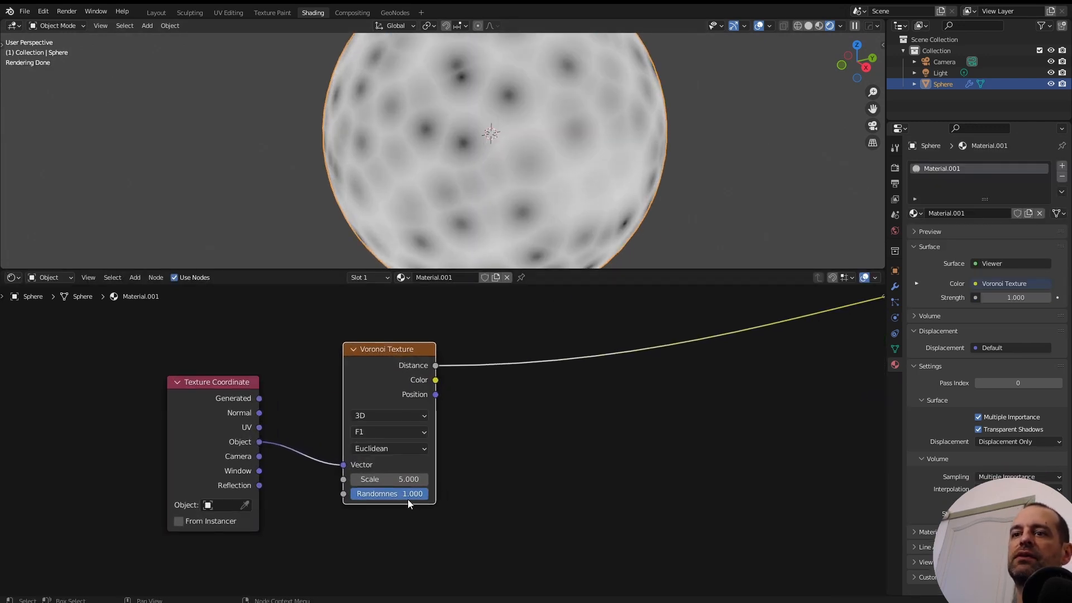
{"action": "left_click_drag", "start_coordinate": [407, 500], "coordinate": [340, 511]}
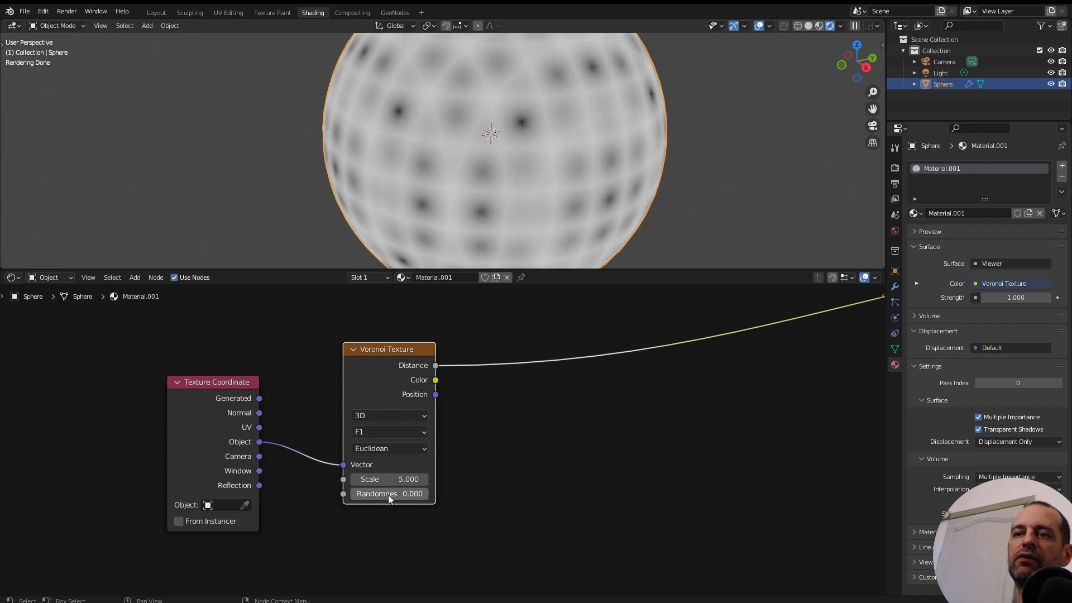
{"action": "key", "text": "KP_1"}
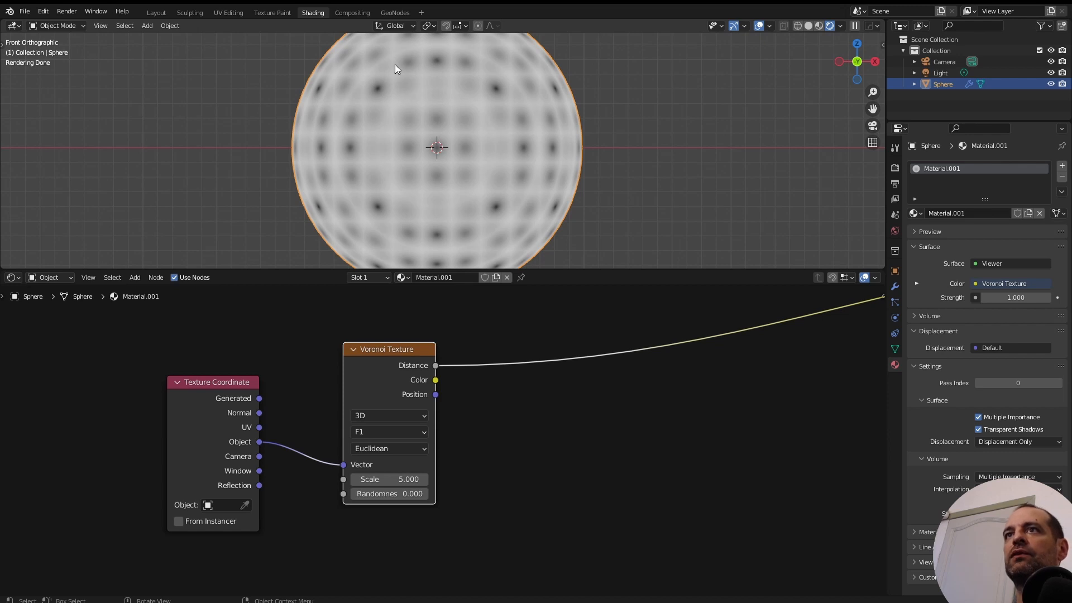
Step: Set the Voronoi Texture's feature output to Smooth F1 and its randomness to 1
{"action": "scroll", "coordinate": [398, 463], "scroll_direction": "up", "scroll_amount": 1}
{"action": "left_click", "coordinate": [380, 430]}
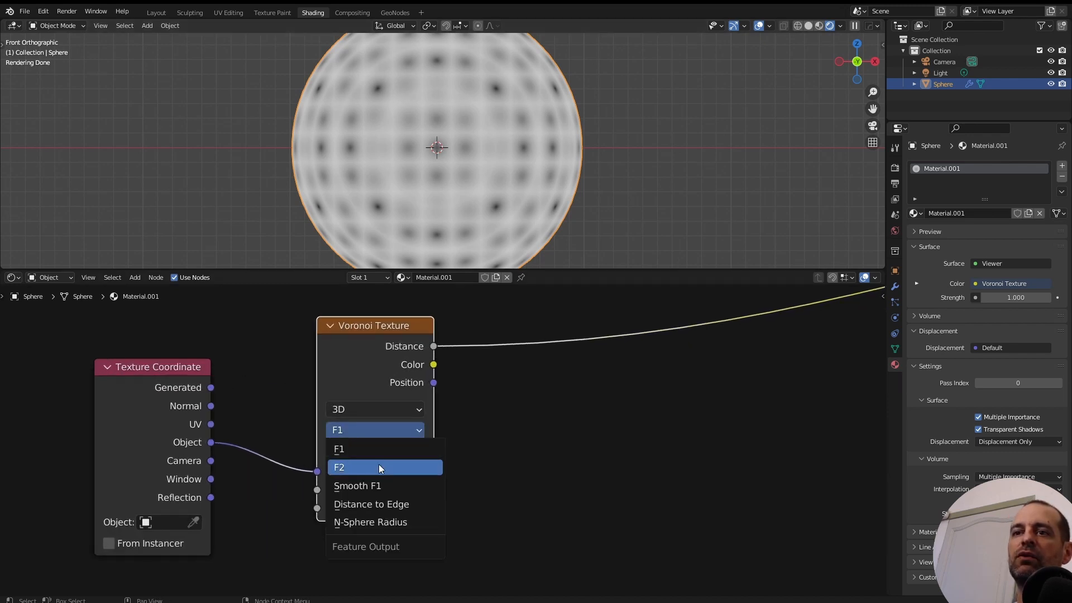
{"action": "left_click", "coordinate": [379, 486]}
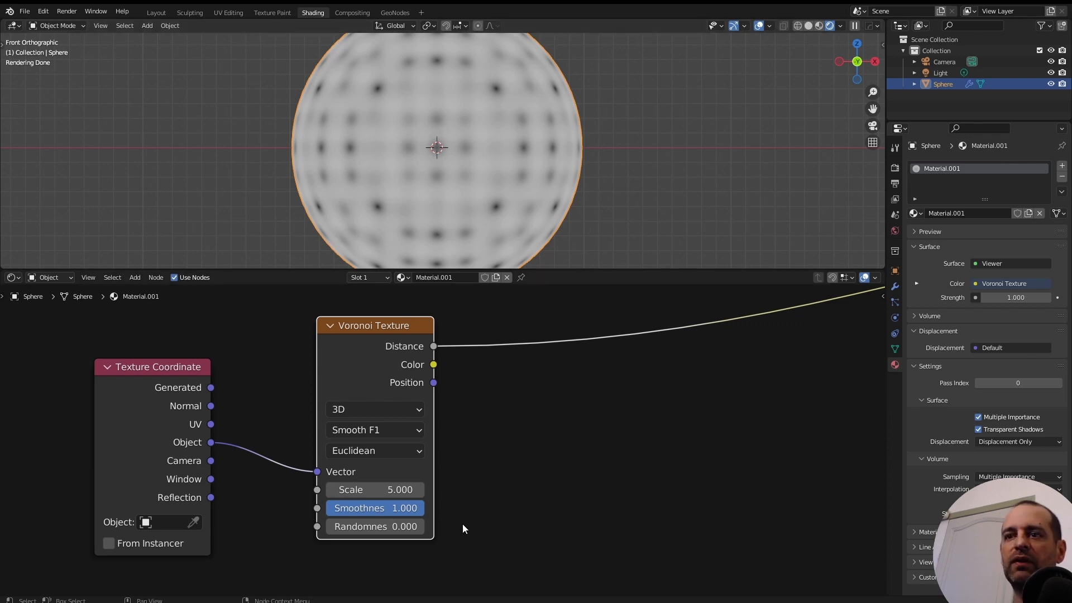
{"action": "scroll", "coordinate": [466, 487], "scroll_direction": "down", "scroll_amount": 2}
{"action": "scroll", "coordinate": [384, 464], "scroll_direction": "up", "scroll_amount": 2}
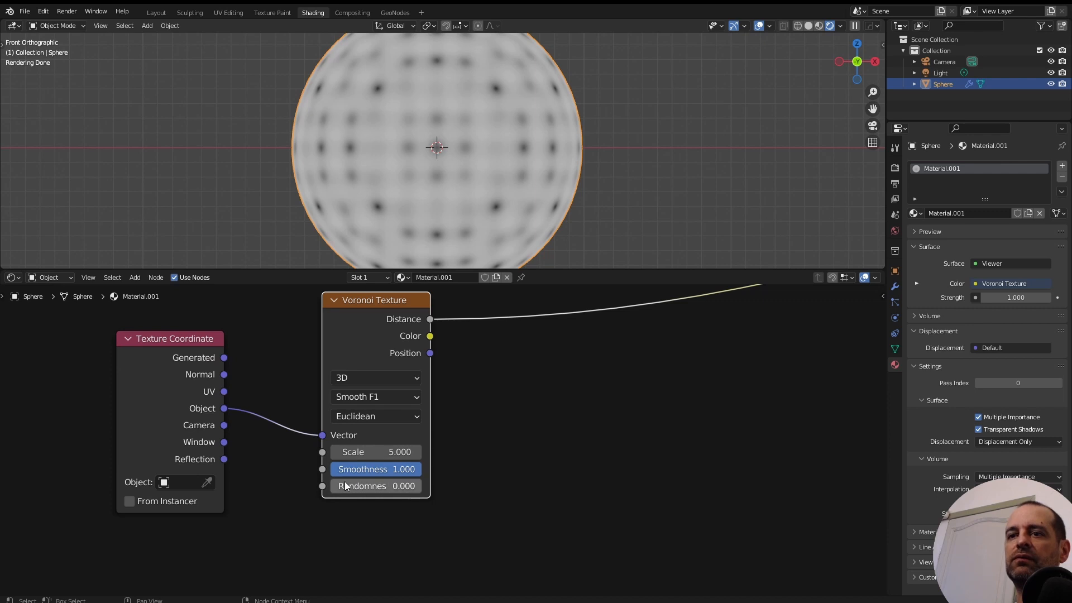
{"action": "left_click_drag", "start_coordinate": [344, 486], "coordinate": [481, 487]}
Step: Try a scale of 20 on the Voronoi Texture
{"action": "scroll", "coordinate": [444, 438], "scroll_direction": "down", "scroll_amount": 5}
{"action": "left_click", "coordinate": [399, 448]}
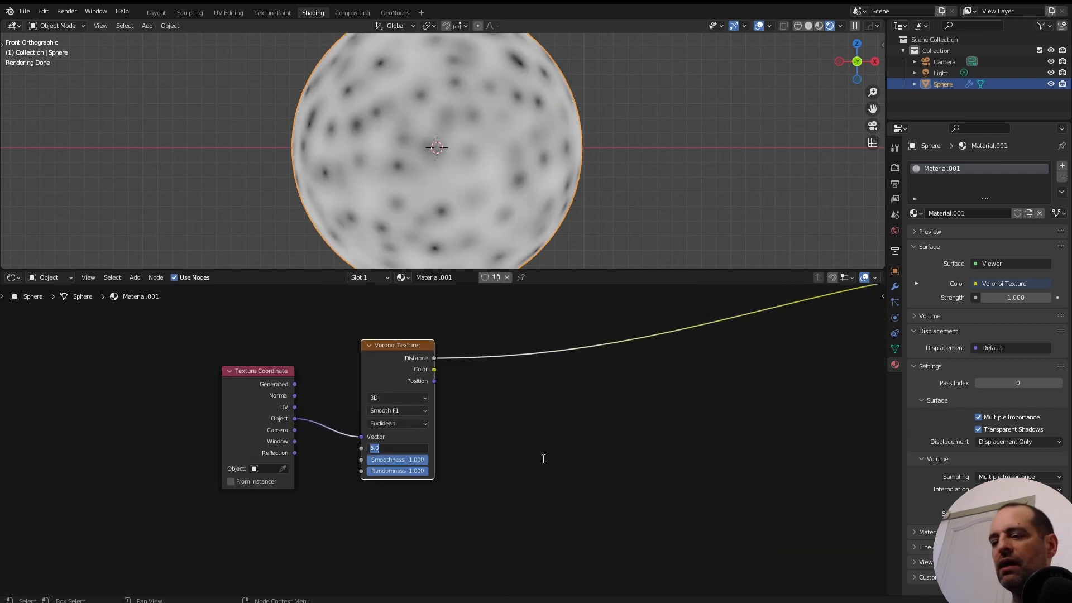
{"action": "type", "text": "20"}
{"action": "key", "text": "Return"}
Step: Move the Voronoi Texture closer to the Texture Coordinate node and set its scale to 18
{"action": "left_click_drag", "start_coordinate": [409, 358], "coordinate": [380, 377]}
{"action": "left_click", "coordinate": [385, 469]}
{"action": "type", "text": "18"}
{"action": "key", "text": "Return"}
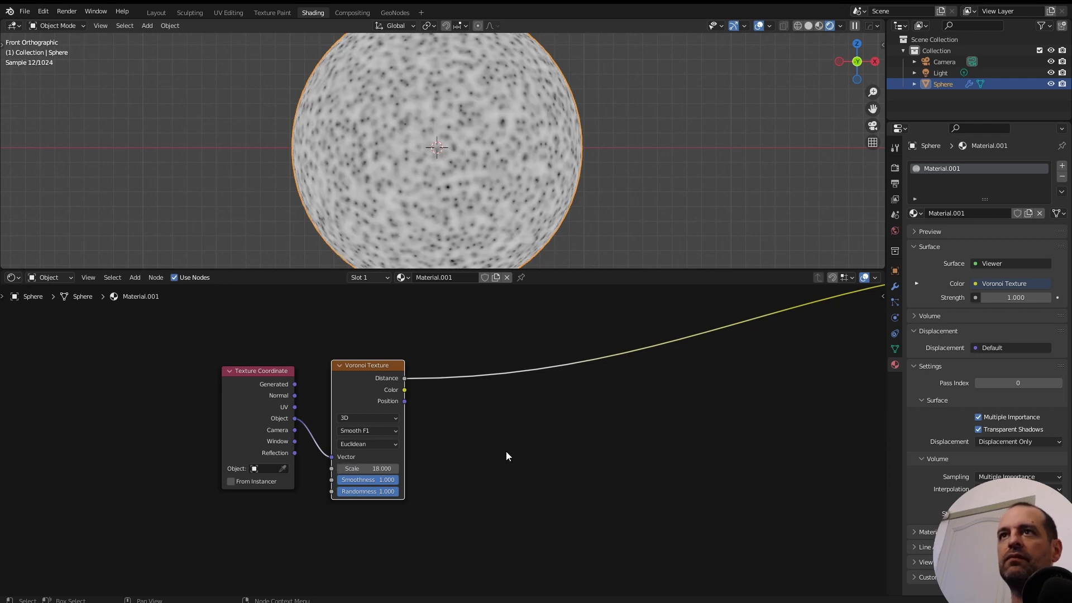
Step: Add a Math node set to Multiply after the Voronoi Texture, with Distance feeding both of its values
{"action": "scroll", "coordinate": [506, 452], "scroll_direction": "up", "scroll_amount": 2}
{"action": "scroll", "coordinate": [403, 129], "scroll_direction": "up", "scroll_amount": 1}
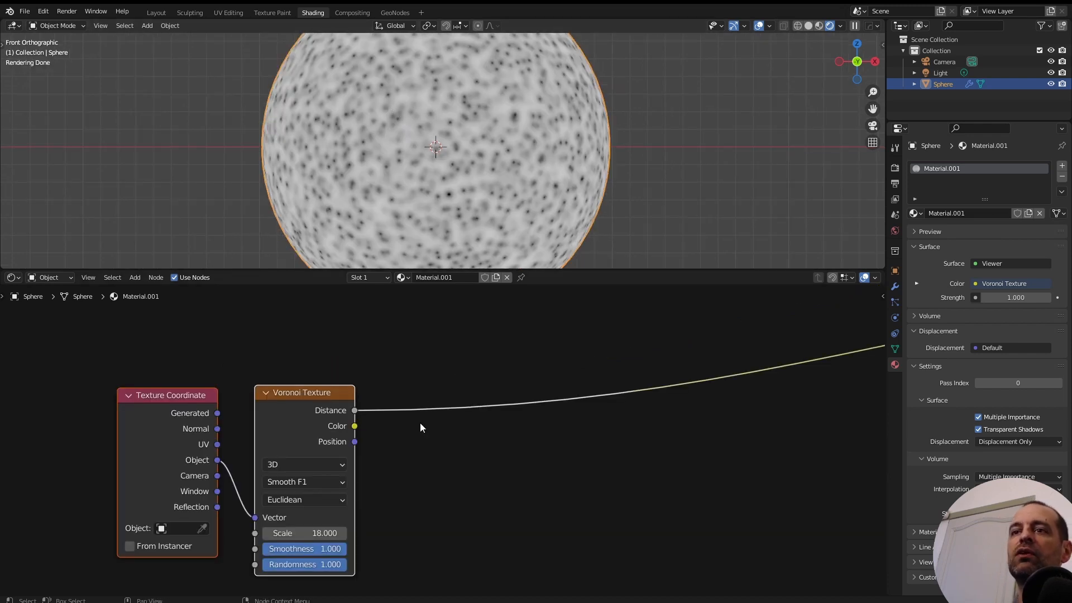
{"action": "scroll", "coordinate": [420, 423], "scroll_direction": "down", "scroll_amount": 1}
{"action": "left_click_drag", "start_coordinate": [373, 417], "coordinate": [439, 389]}
{"action": "type", "text": "math"}
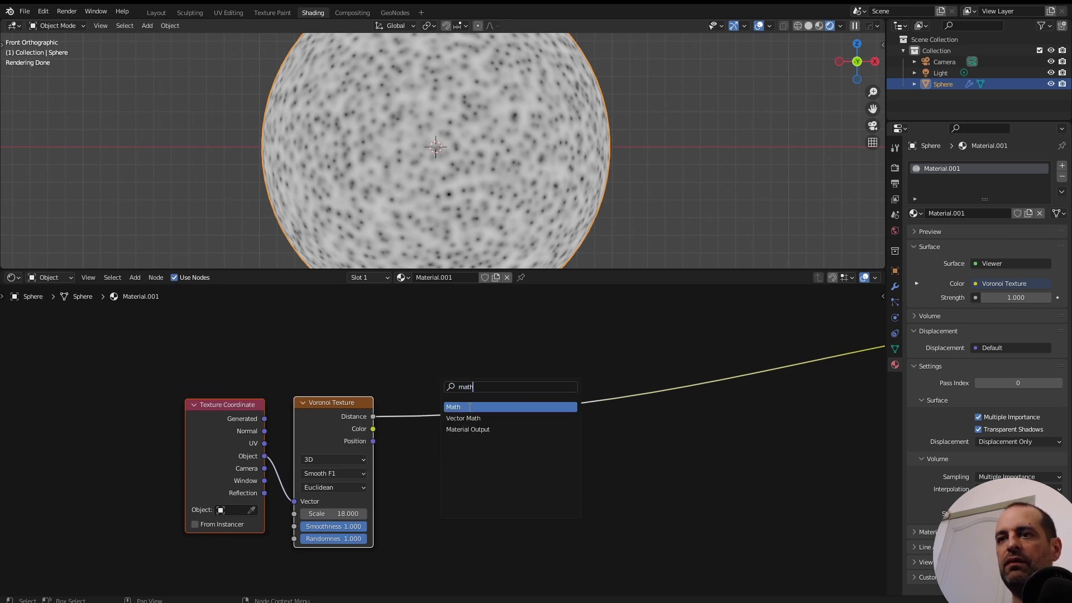
{"action": "key", "text": "Return"}
{"action": "scroll", "coordinate": [470, 397], "scroll_direction": "up", "scroll_amount": 3}
{"action": "left_click", "coordinate": [470, 396]}
{"action": "left_click", "coordinate": [405, 177]}
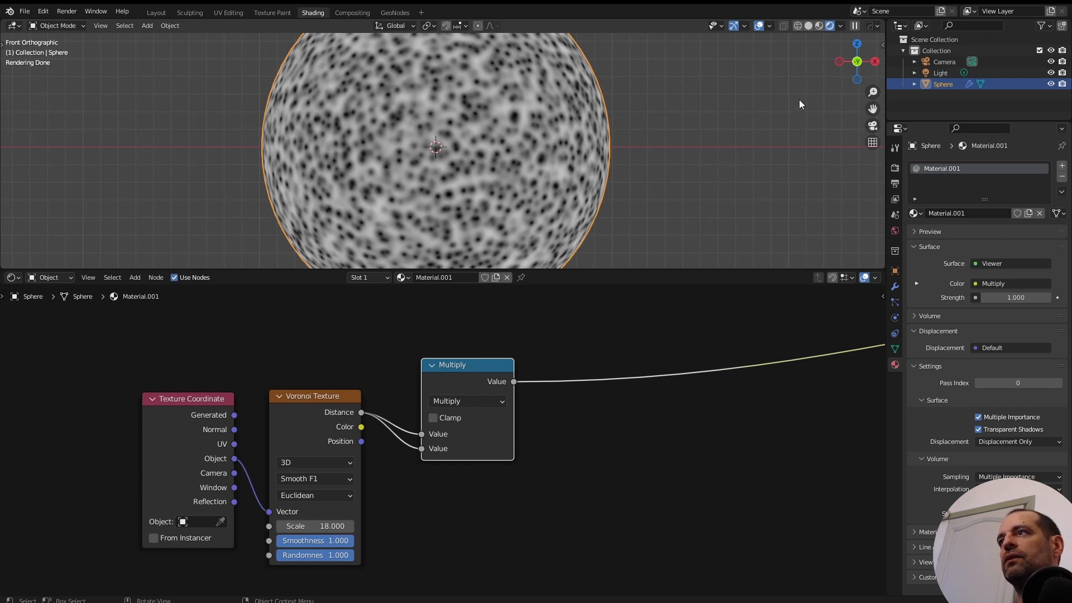
Step: Duplicate the Multiply node, insert the copy after it and set it to Logarithm with a base of 20
{"action": "scroll", "coordinate": [450, 338], "scroll_direction": "down", "scroll_amount": 1}
{"action": "key", "text": "shift+a"}
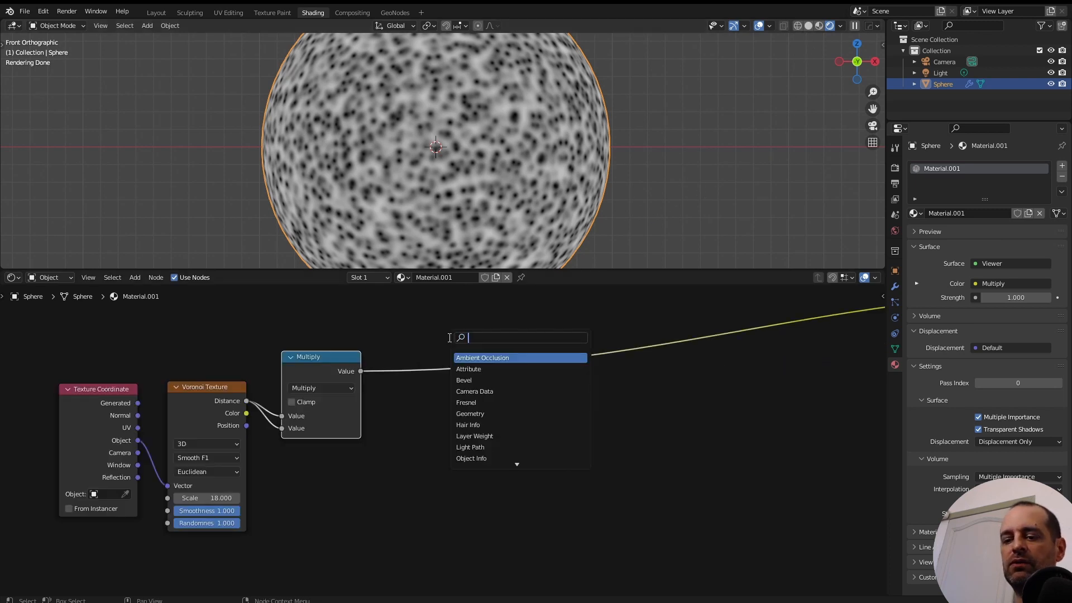
{"action": "key", "text": "Escape"}
{"action": "key", "text": "shift+d"}
{"action": "left_click", "coordinate": [424, 357]}
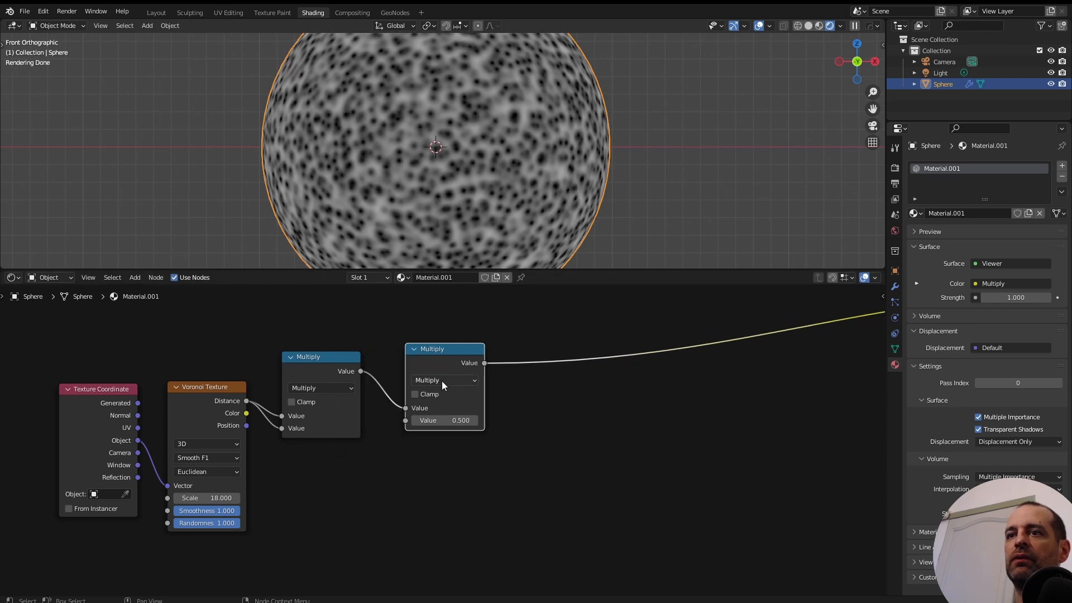
{"action": "left_click", "coordinate": [444, 381]}
{"action": "left_click", "coordinate": [432, 492]}
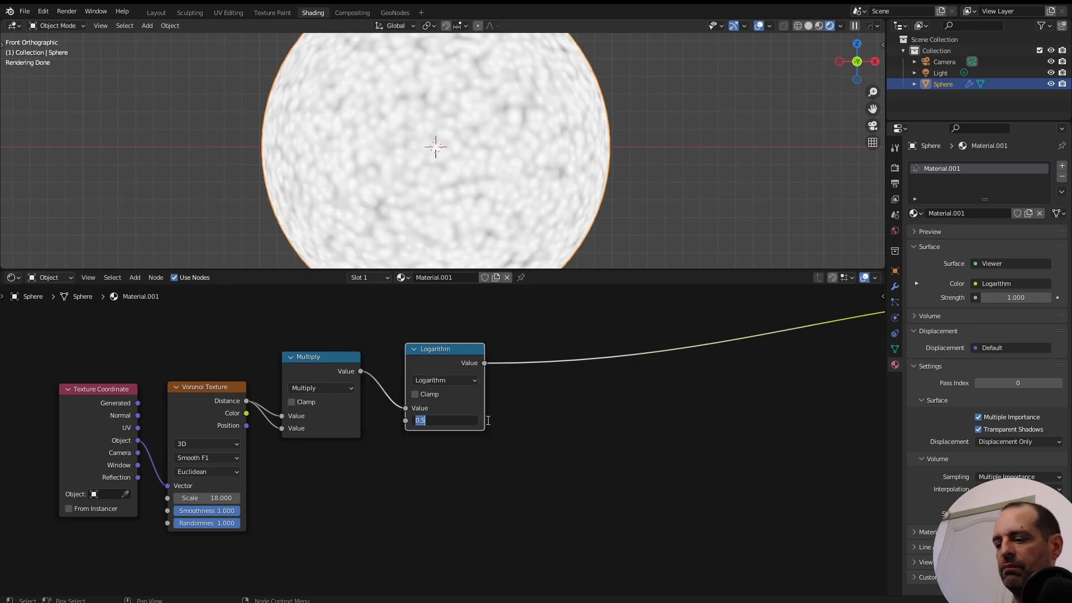
Step: Duplicate the Logarithm node after itself and turn the copy into a Multiply with a value of 0.005
{"action": "key", "text": "shift+d"}
{"action": "left_click", "coordinate": [407, 375]}
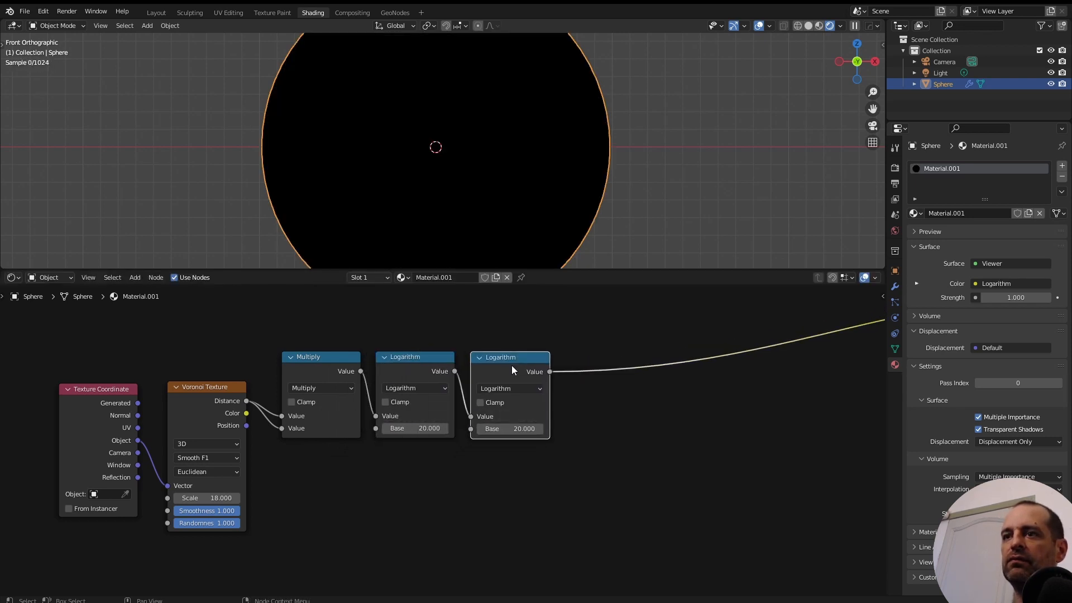
{"action": "left_click", "coordinate": [535, 388]}
{"action": "left_click", "coordinate": [536, 445]}
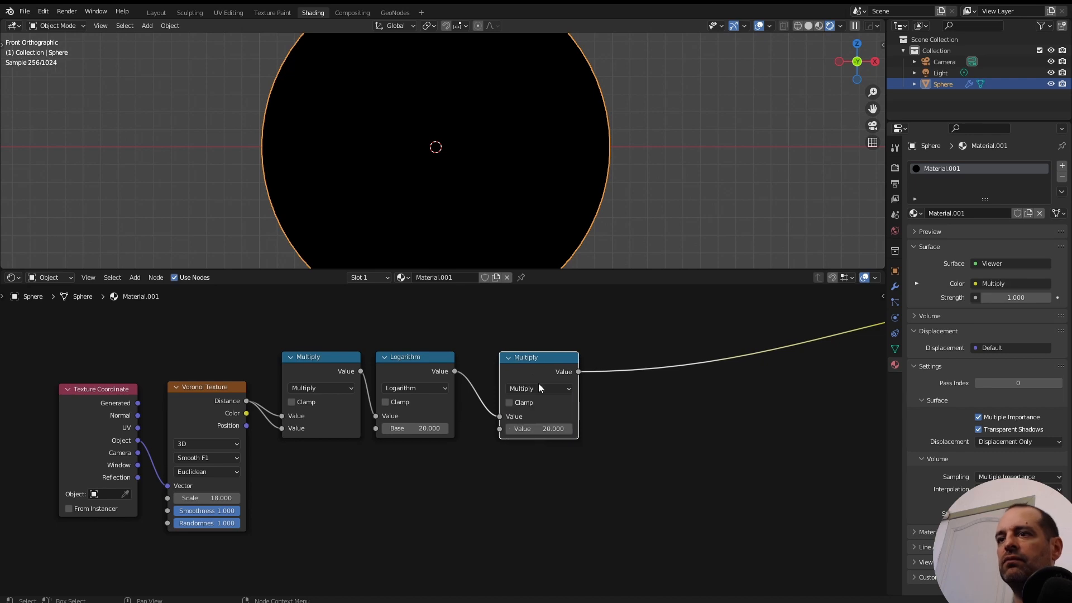
{"action": "left_click", "coordinate": [518, 433]}
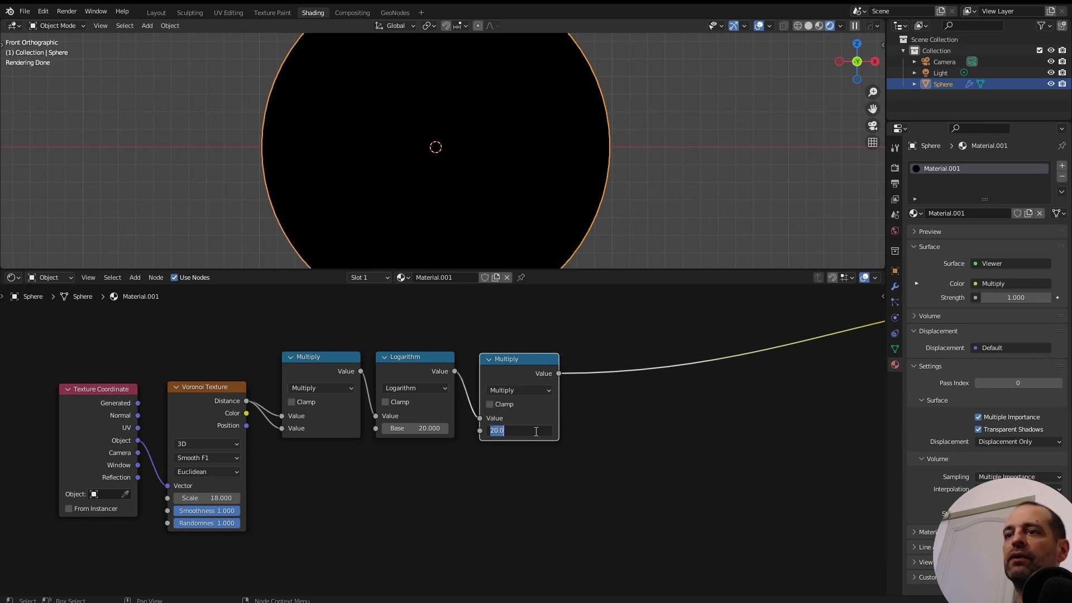
{"action": "type", "text": "0.005"}
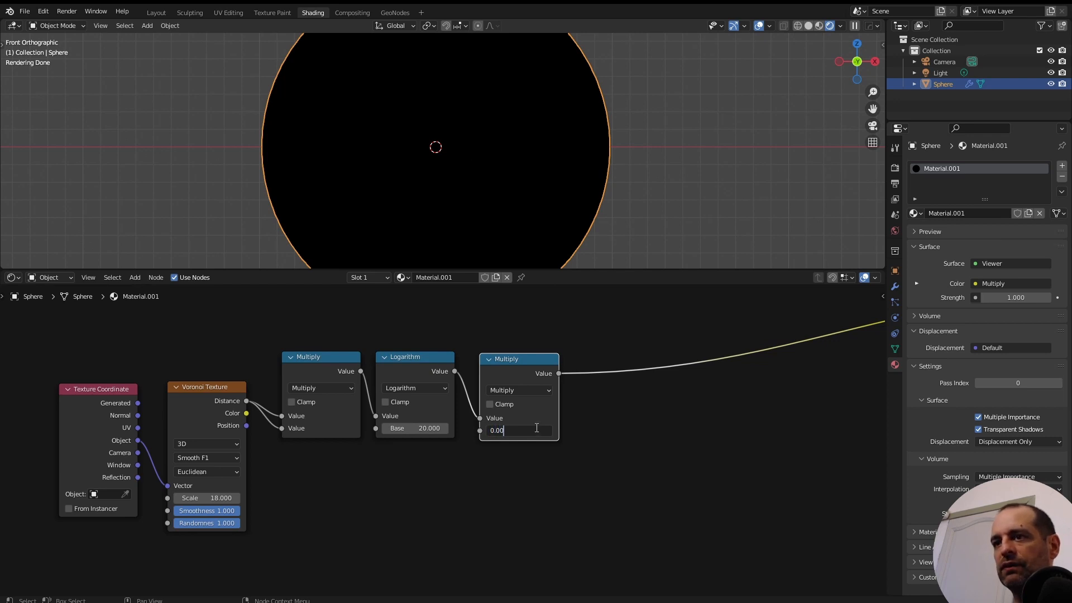
{"action": "key", "text": "Return"}
Step: Add a Displacement node above the Principled BSDF and set its midlevel to 0
{"action": "scroll", "coordinate": [632, 436], "scroll_direction": "down", "scroll_amount": 9}
{"action": "left_click_drag", "start_coordinate": [720, 360], "coordinate": [673, 389]}
{"action": "scroll", "coordinate": [595, 408], "scroll_direction": "up", "scroll_amount": 2}
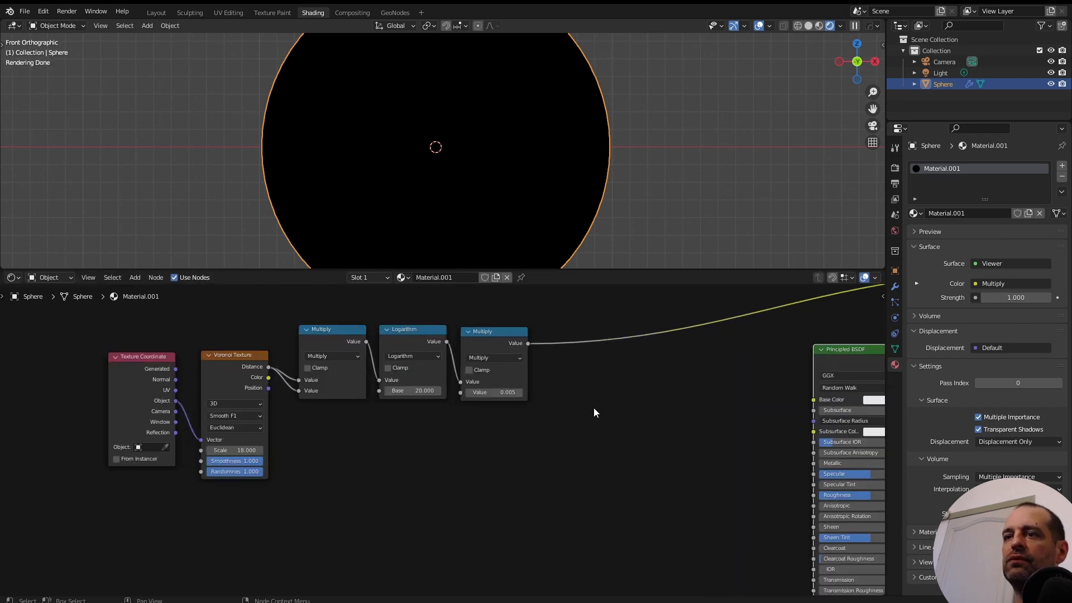
{"action": "key", "text": "shift+a"}
{"action": "left_click", "coordinate": [576, 408]}
{"action": "type", "text": "dis"}
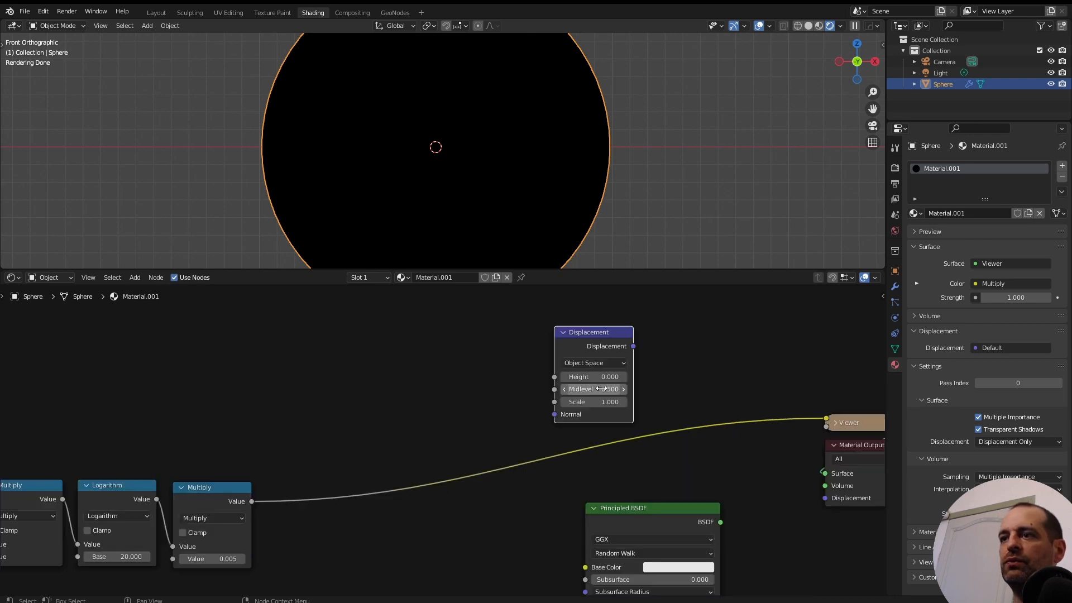
{"action": "double_click", "coordinate": [597, 389]}
{"action": "type", "text": "0"}
{"action": "key", "text": "Return"}
Step: Link the last Multiply to the Displacement node's Height and its output to the Material Output's Displacement
{"action": "left_click_drag", "start_coordinate": [252, 502], "coordinate": [576, 374]}
{"action": "left_click_drag", "start_coordinate": [633, 347], "coordinate": [825, 498]}
{"action": "scroll", "coordinate": [689, 471], "scroll_direction": "down", "scroll_amount": 3}
{"action": "middle_click_drag", "start_coordinate": [689, 470], "coordinate": [688, 419]}
{"action": "scroll", "coordinate": [597, 412], "scroll_direction": "up", "scroll_amount": 6}
Step: Reconnect the Principled BSDF to the surface output, reposition the Displacement node above it and check the bumps on the sphere
{"action": "left_click", "coordinate": [607, 431], "text": "ctrl+shift"}
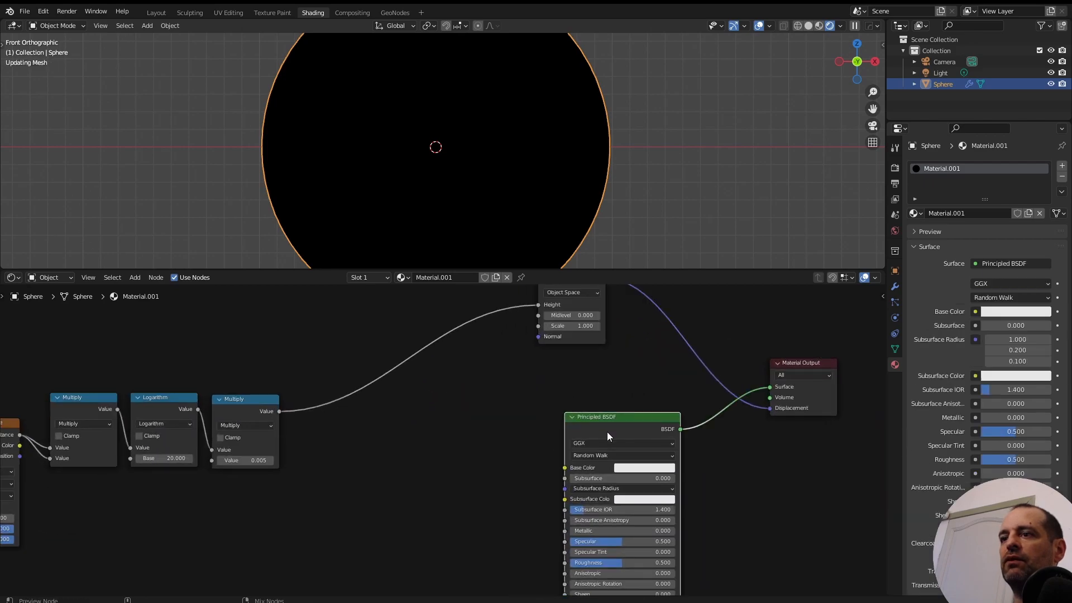
{"action": "scroll", "coordinate": [570, 333], "scroll_direction": "down", "scroll_amount": 5}
{"action": "left_click_drag", "start_coordinate": [541, 323], "coordinate": [582, 355]}
{"action": "scroll", "coordinate": [502, 200], "scroll_direction": "down", "scroll_amount": 3}
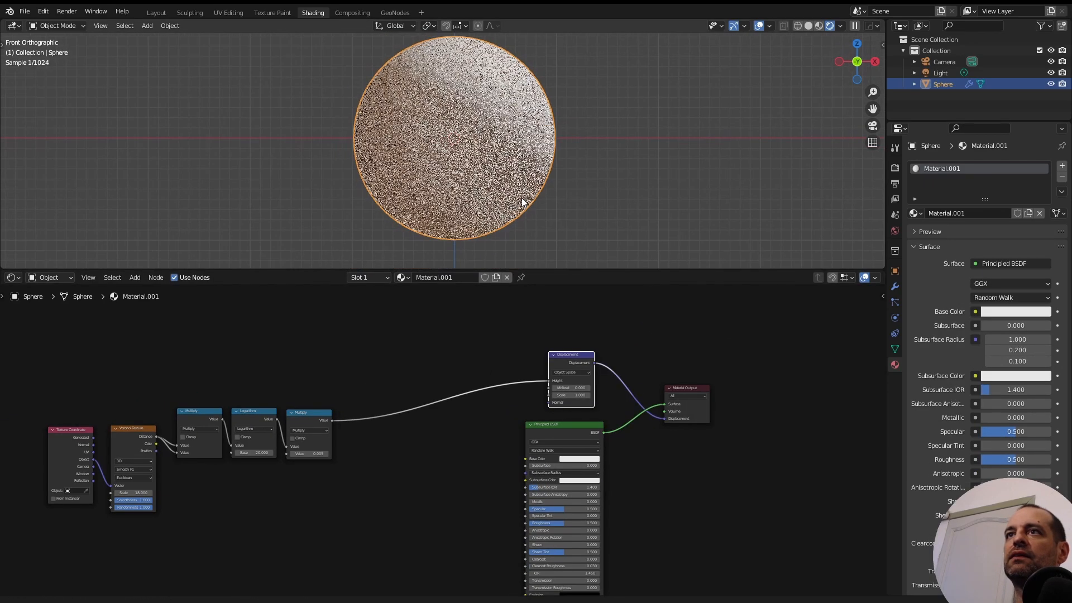
{"action": "scroll", "coordinate": [514, 182], "scroll_direction": "up", "scroll_amount": 4}
{"action": "scroll", "coordinate": [469, 182], "scroll_direction": "down", "scroll_amount": 4}
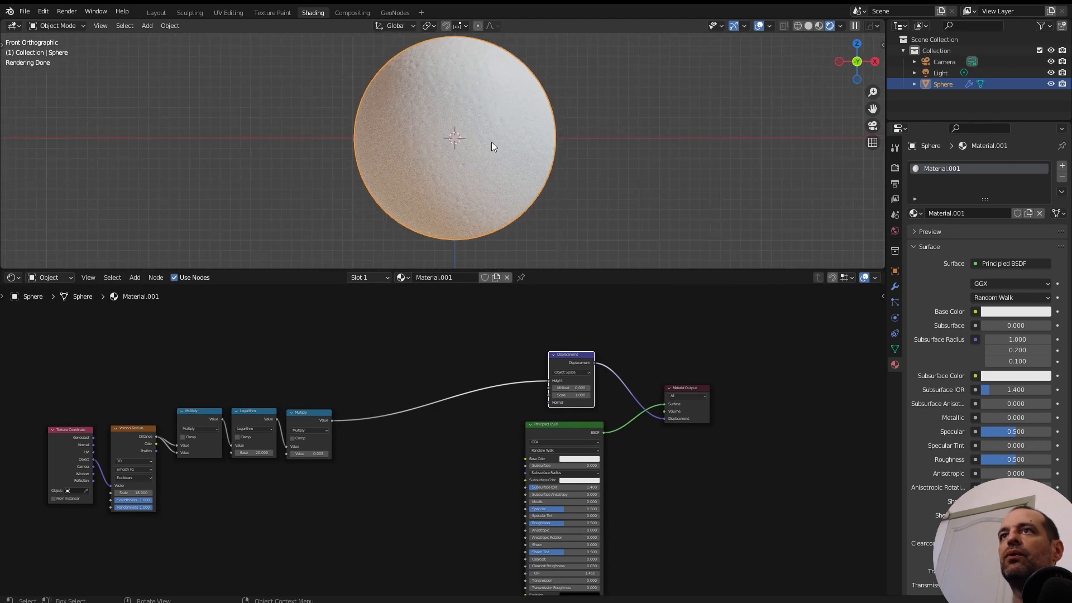
{"action": "middle_click_drag", "start_coordinate": [469, 168], "coordinate": [525, 162]}
Step: Move the Texture Coordinate node up and add a Noise Texture above the Voronoi Texture, fed by the Object coordinates
{"action": "scroll", "coordinate": [104, 418], "scroll_direction": "up", "scroll_amount": 3}
{"action": "middle_click_drag", "start_coordinate": [103, 418], "coordinate": [276, 414]}
{"action": "left_click_drag", "start_coordinate": [231, 451], "coordinate": [188, 378]}
{"action": "middle_click_drag", "start_coordinate": [366, 332], "coordinate": [360, 386]}
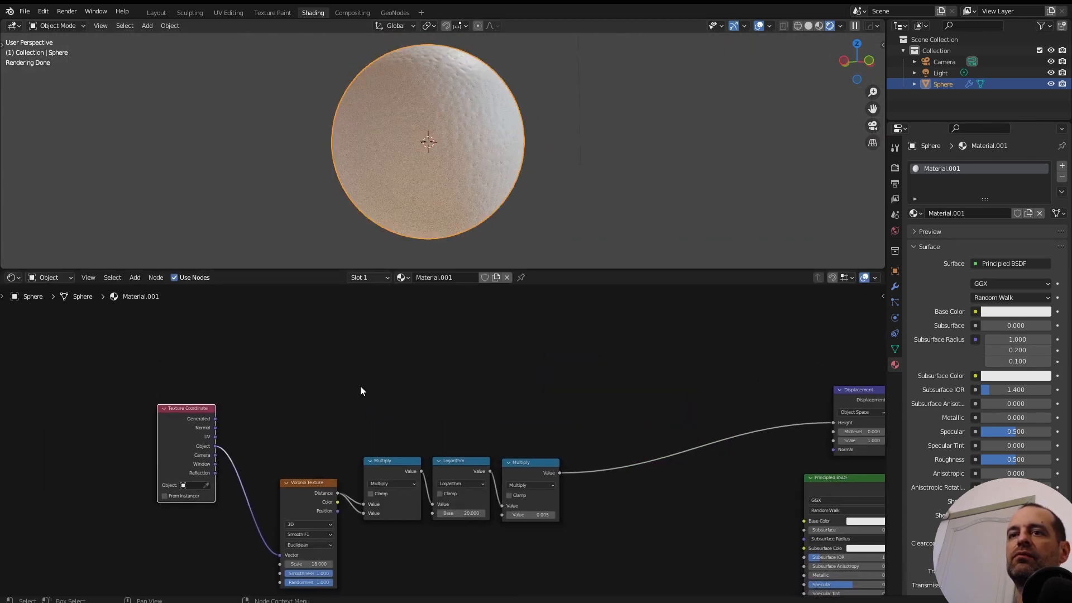
{"action": "key", "text": "shift+a"}
{"action": "left_click", "coordinate": [355, 371]}
{"action": "type", "text": "no"}
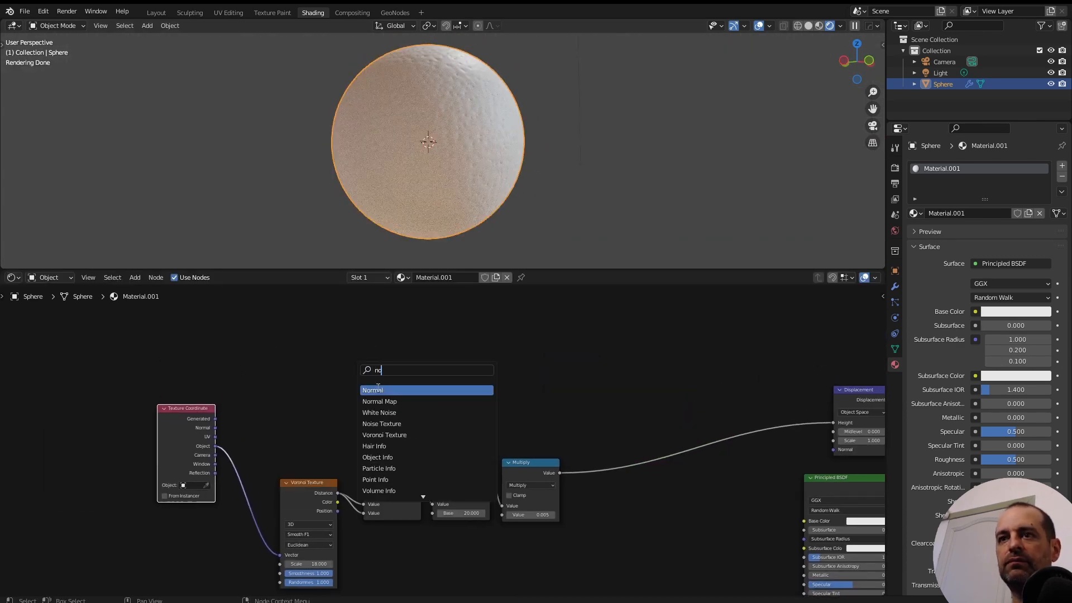
{"action": "left_click_drag", "start_coordinate": [285, 470], "coordinate": [383, 391]}
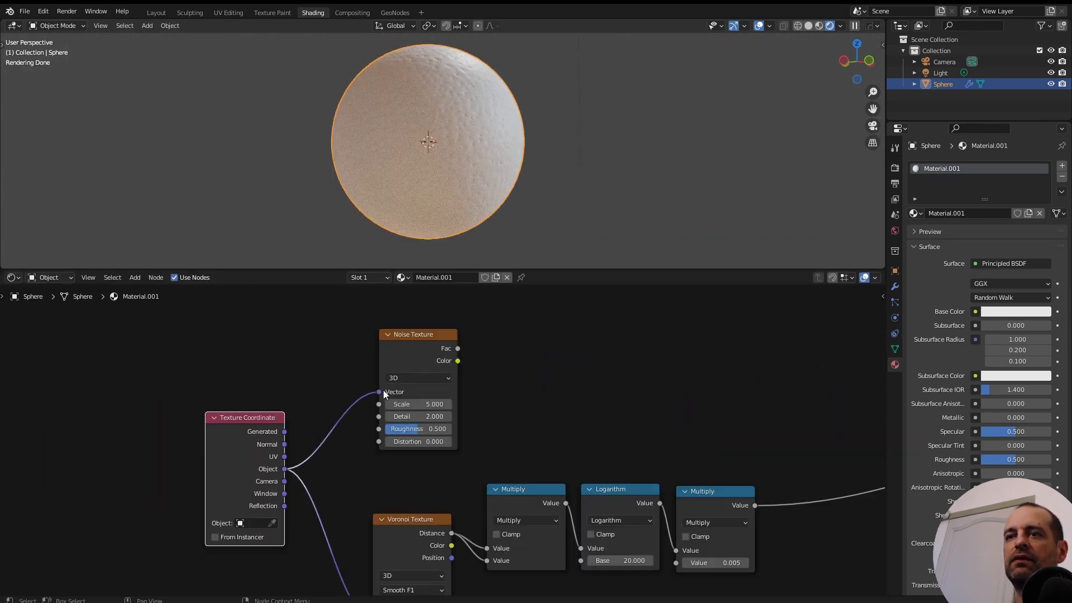
Step: Preview the Noise Texture on the sphere and set its scale to 3 and detail to 0
{"action": "left_click", "coordinate": [420, 347], "text": "ctrl+shift"}
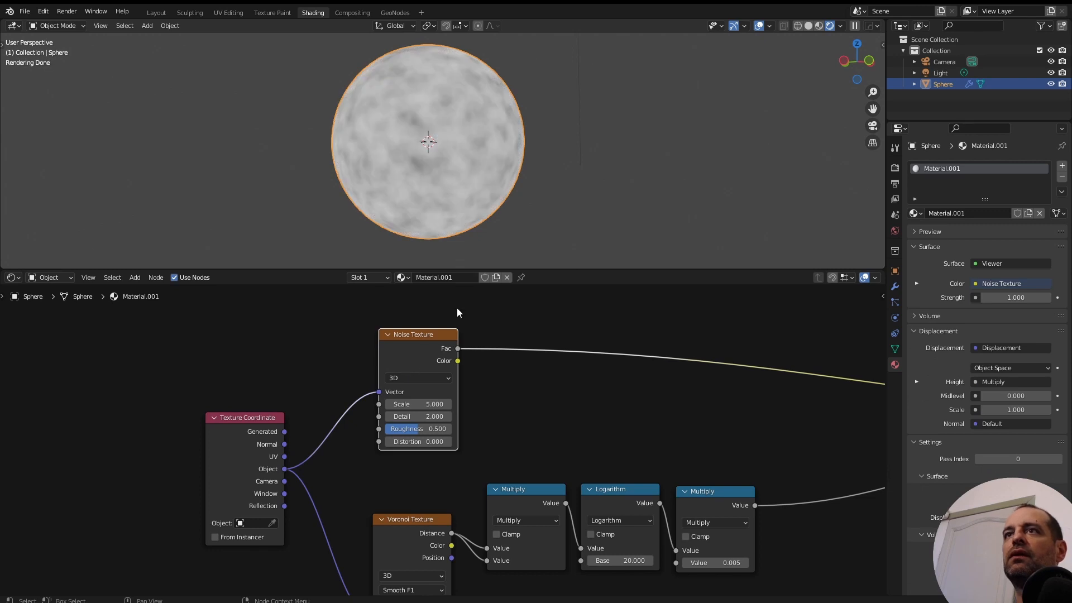
{"action": "scroll", "coordinate": [457, 313], "scroll_direction": "up", "scroll_amount": 2}
{"action": "left_click", "coordinate": [436, 395]}
{"action": "type", "text": "3"}
{"action": "key", "text": "Return"}
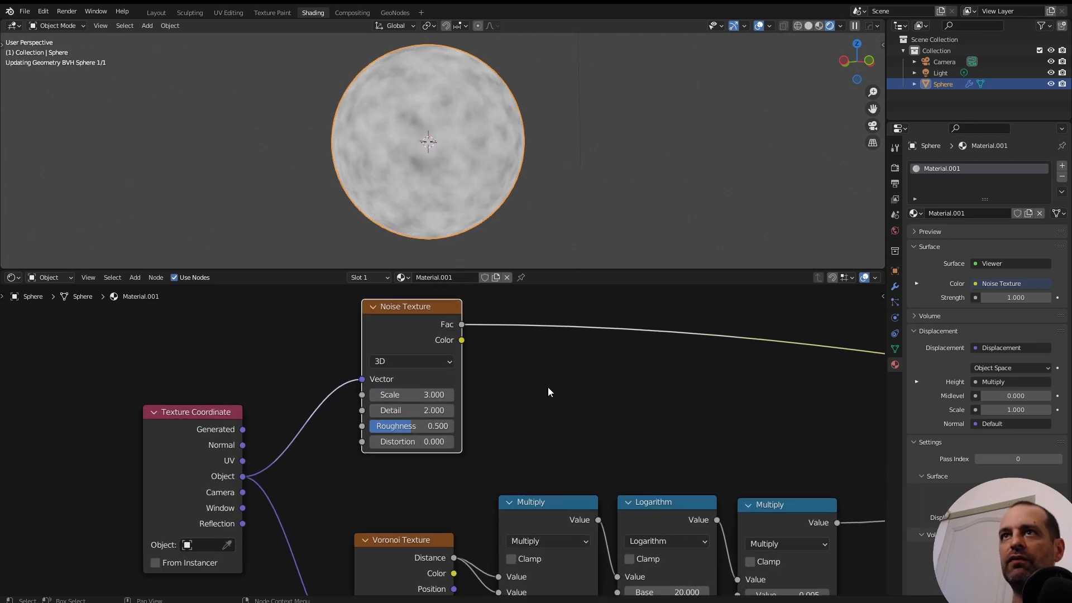
{"action": "left_click_drag", "start_coordinate": [412, 411], "coordinate": [358, 410]}
Step: Duplicate the 0.005 Multiply node onto the Noise Texture's Fac output and set its value to 0.05
{"action": "key", "text": "shift+d"}
{"action": "left_click", "coordinate": [376, 314]}
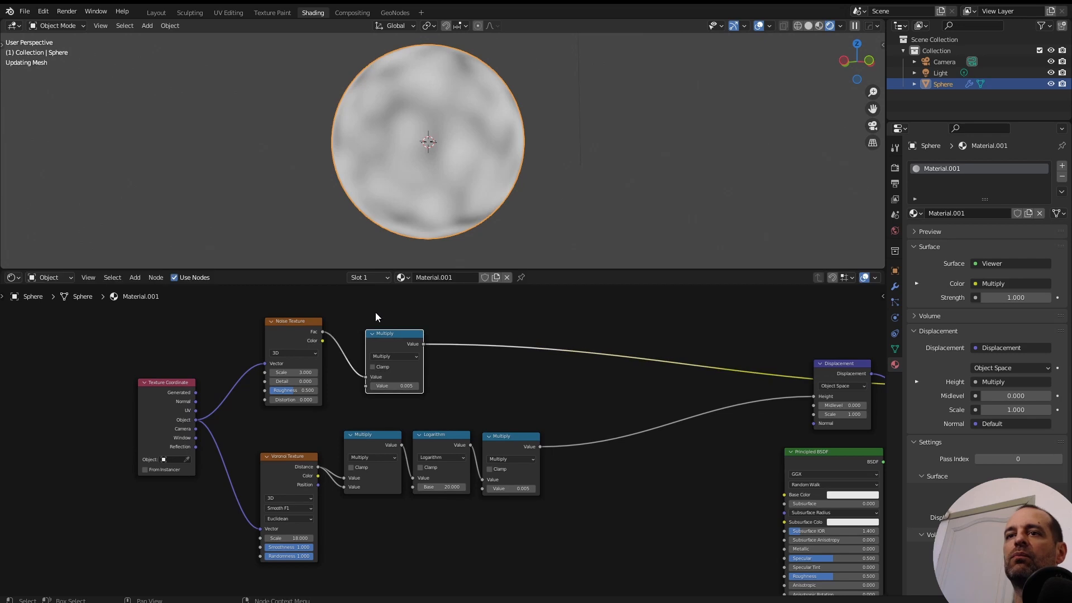
{"action": "left_click_drag", "start_coordinate": [398, 351], "coordinate": [366, 335]}
{"action": "left_click", "coordinate": [357, 370]}
{"action": "key", "text": "Return"}
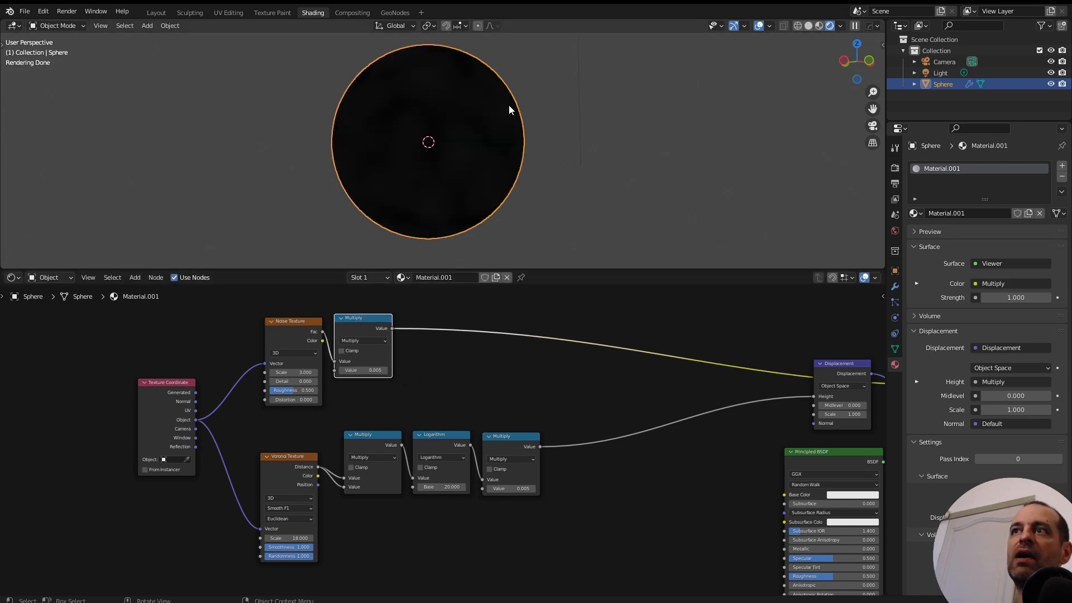
{"action": "left_click_drag", "start_coordinate": [361, 319], "coordinate": [371, 321]}
{"action": "left_click", "coordinate": [386, 372]}
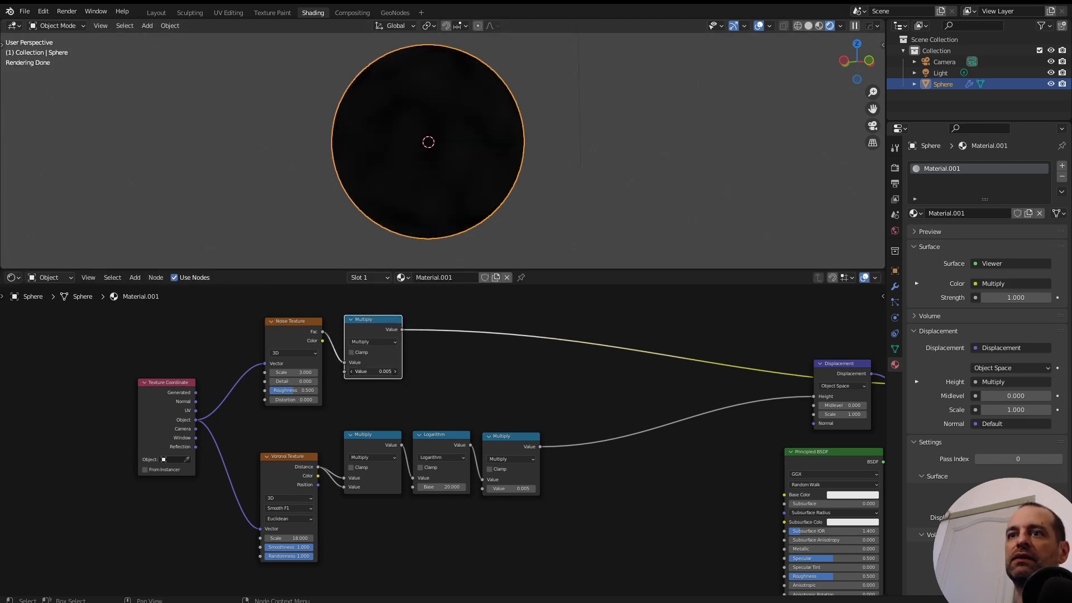
{"action": "type", "text": "0.058"}
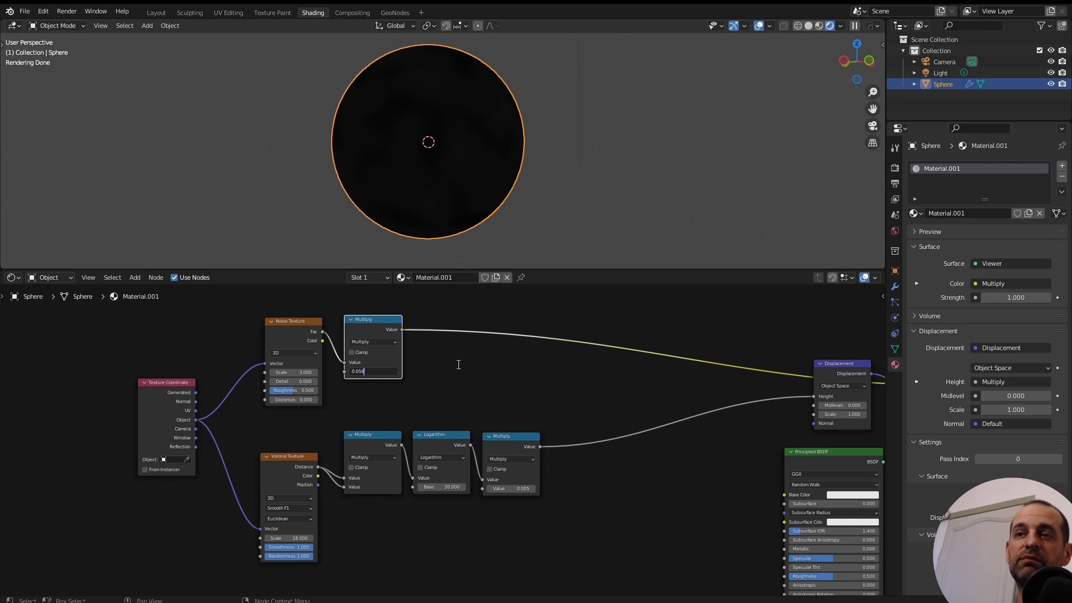
{"action": "key", "text": "BackSpace"}
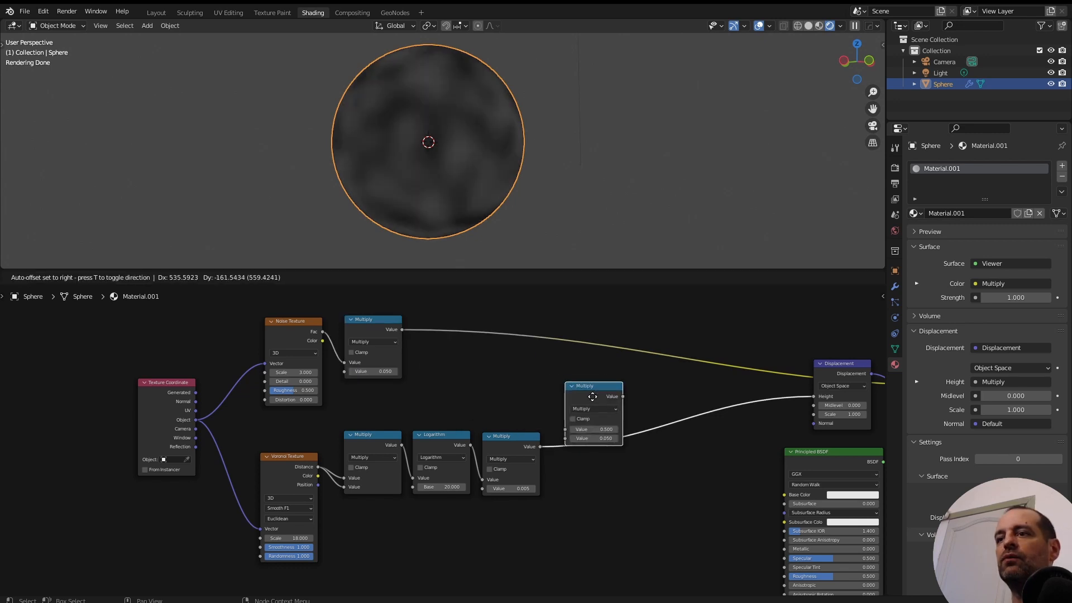
Step: Insert a copy of the Multiply node before the Displacement, set to Add, combining the noise and Voronoi branches
{"action": "left_click", "coordinate": [601, 405]}
{"action": "left_click", "coordinate": [597, 411]}
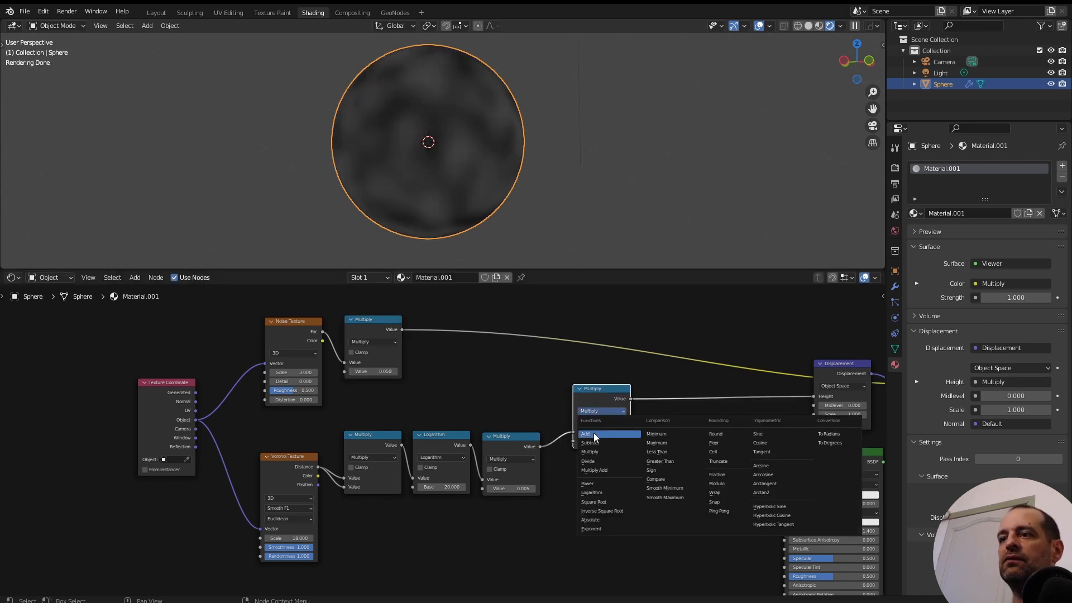
{"action": "left_click", "coordinate": [594, 433]}
{"action": "key", "text": "Home"}
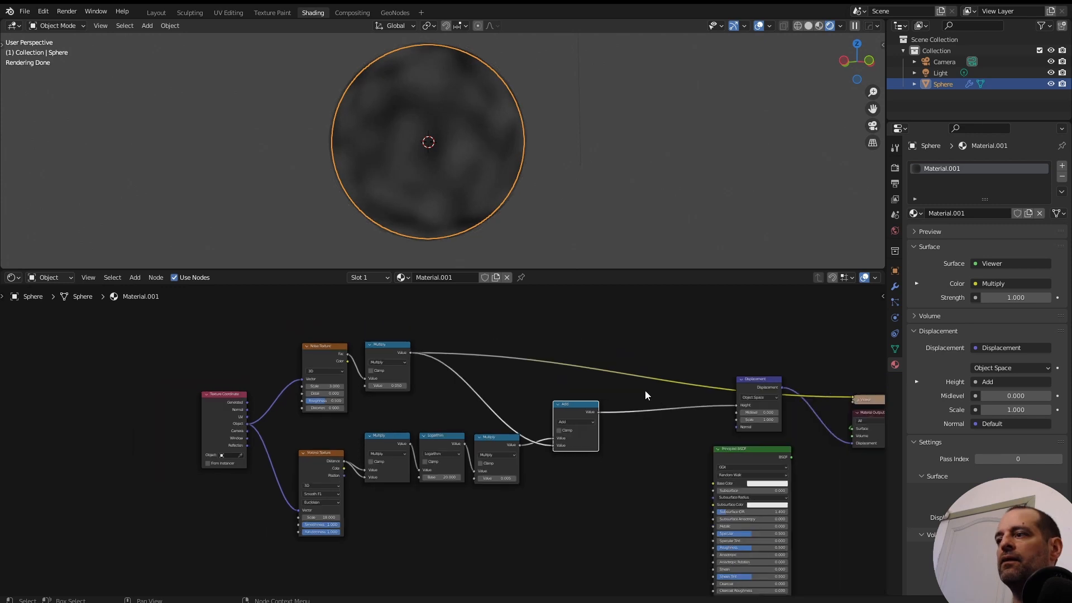
Step: Deselect all objects and examine the displaced sphere's surface in front view
{"action": "left_click", "coordinate": [491, 76]}
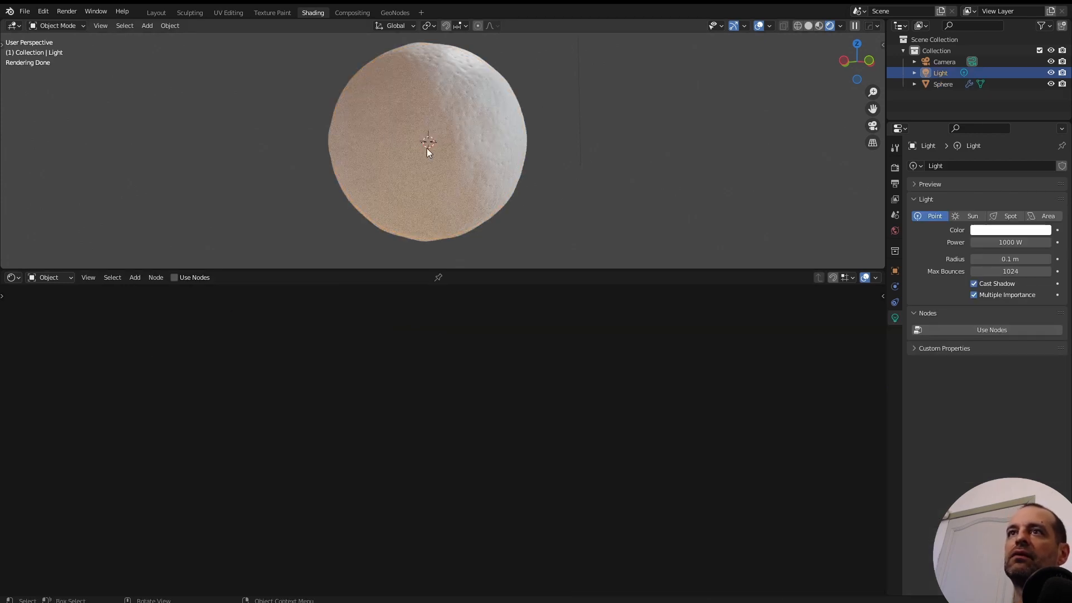
{"action": "left_click", "coordinate": [463, 146]}
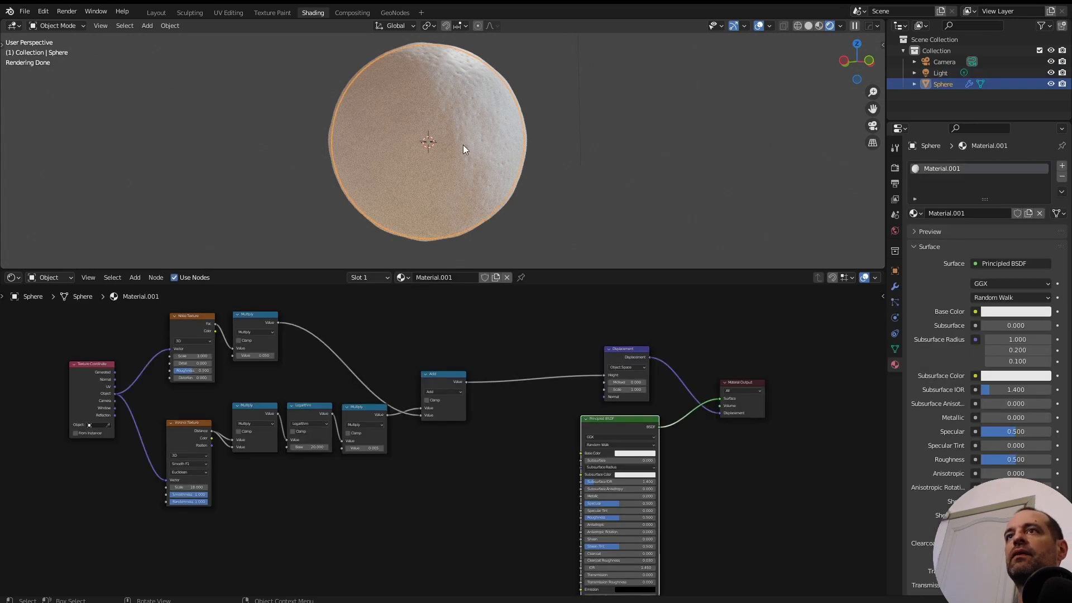
{"action": "key", "text": "alt+a"}
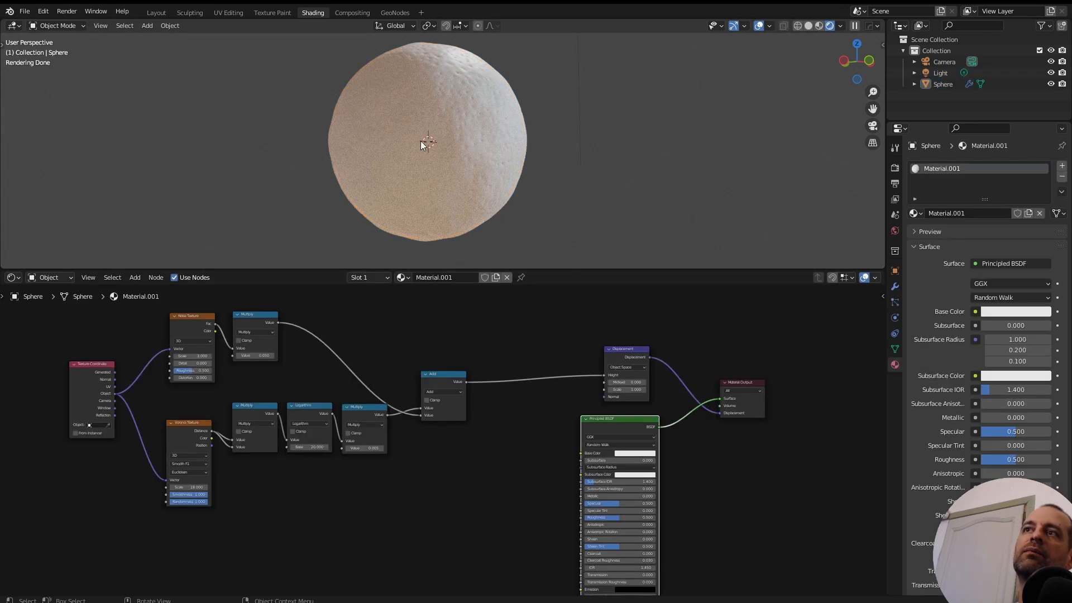
{"action": "key", "text": "KP_1"}
{"action": "key", "text": "Home"}
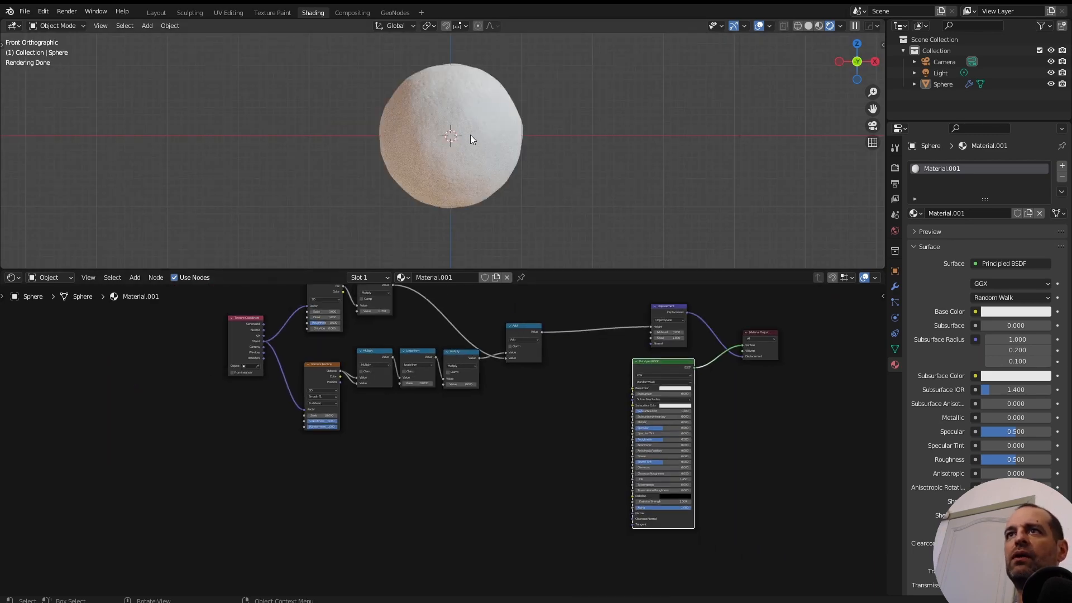
{"action": "scroll", "coordinate": [562, 170], "scroll_direction": "up", "scroll_amount": 2}
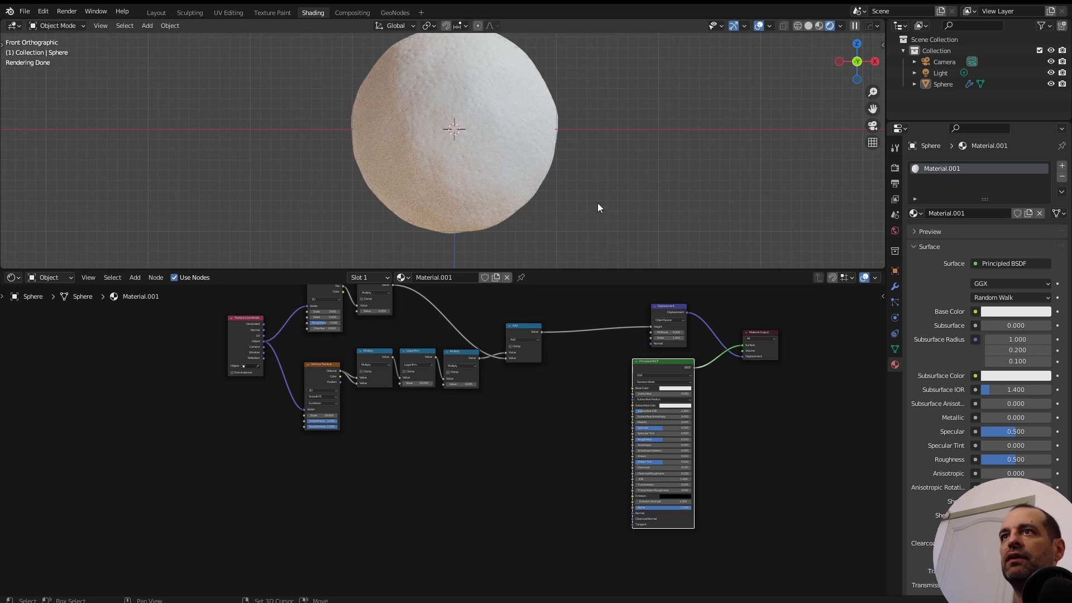
{"action": "middle_click_drag", "start_coordinate": [598, 202], "coordinate": [577, 200], "text": "shift"}
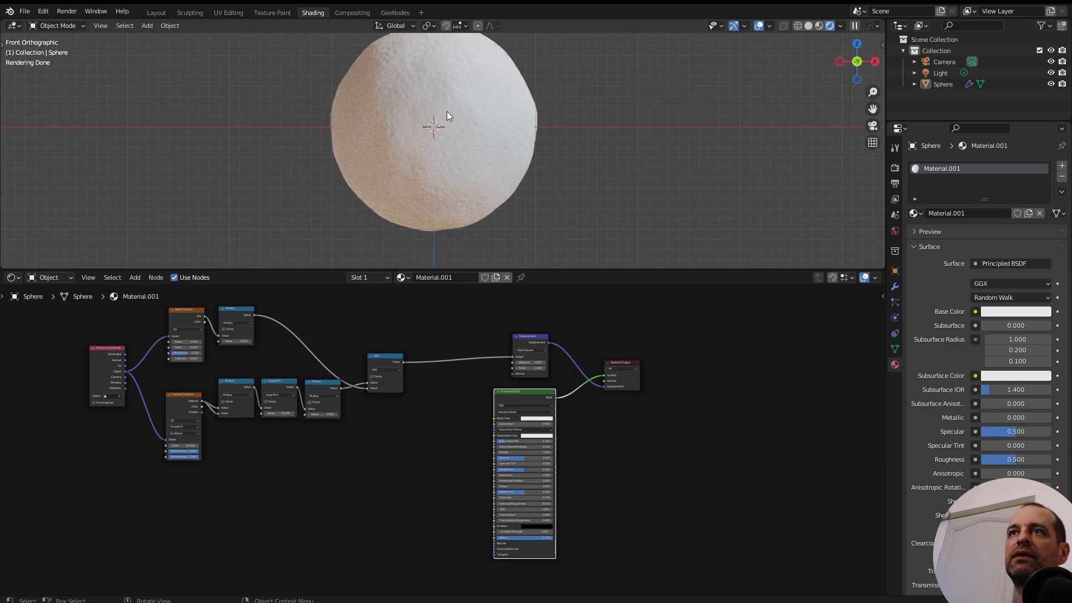
Step: Move the Displacement, Principled BSDF and Material Output nodes farther from the Add node to make room
{"action": "scroll", "coordinate": [428, 412], "scroll_direction": "down", "scroll_amount": 1}
{"action": "middle_click_drag", "start_coordinate": [427, 412], "coordinate": [341, 419]}
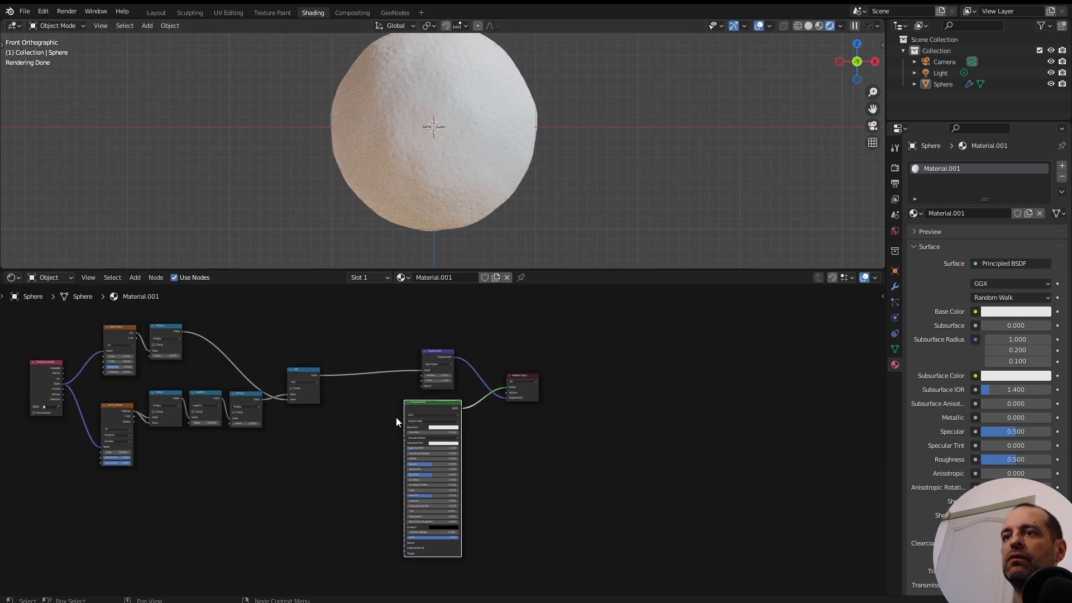
{"action": "scroll", "coordinate": [427, 419], "scroll_direction": "up", "scroll_amount": 2}
{"action": "left_click_drag", "start_coordinate": [375, 320], "coordinate": [572, 436]}
{"action": "left_click_drag", "start_coordinate": [429, 405], "coordinate": [563, 412]}
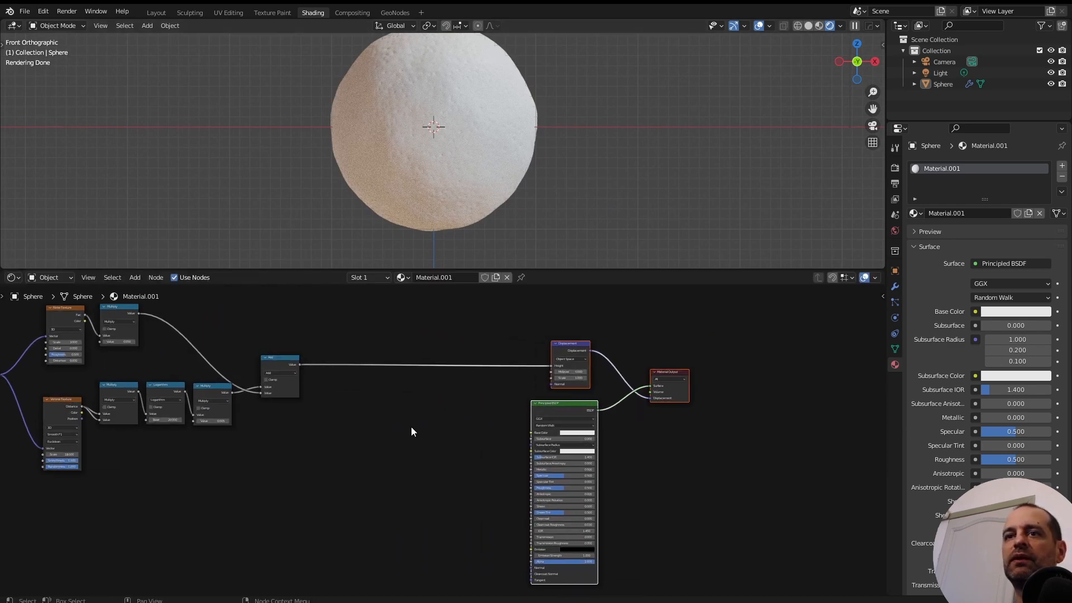
{"action": "left_click", "coordinate": [411, 427]}
Step: Move the Voronoi Texture clear of the Math nodes and preview its Distance output on the sphere
{"action": "middle_click_drag", "start_coordinate": [313, 476], "coordinate": [470, 426]}
{"action": "scroll", "coordinate": [215, 364], "scroll_direction": "up", "scroll_amount": 4}
{"action": "left_click_drag", "start_coordinate": [214, 364], "coordinate": [187, 368]}
{"action": "left_click", "coordinate": [186, 367], "text": "ctrl+shift"}
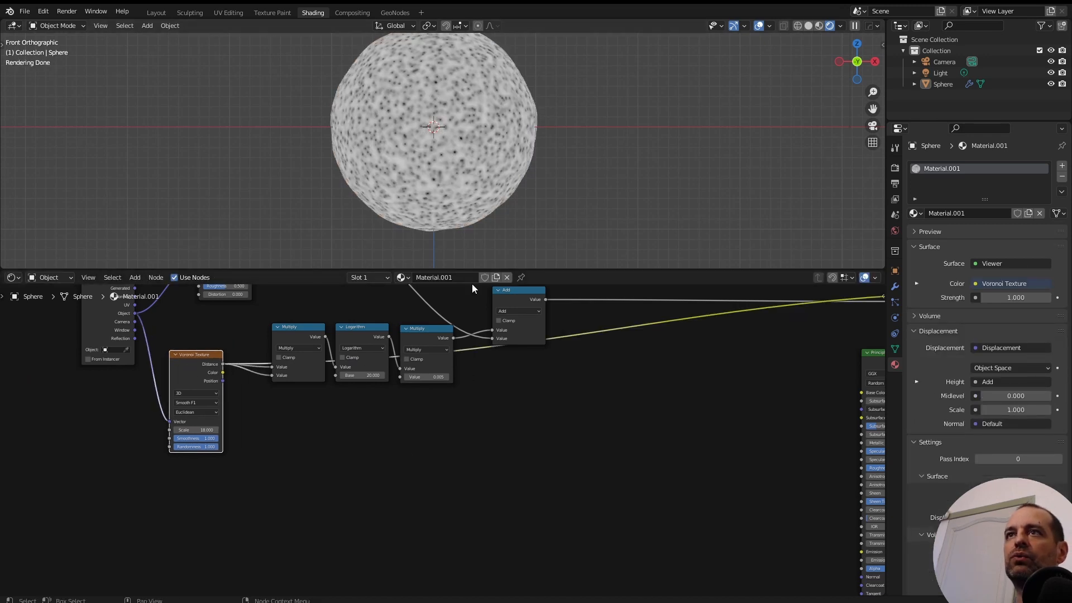
Step: Add a MixRGB node between the Voronoi Texture and the preview, and connect the Voronoi Distance output to its Fac
{"action": "key", "text": "shift+a"}
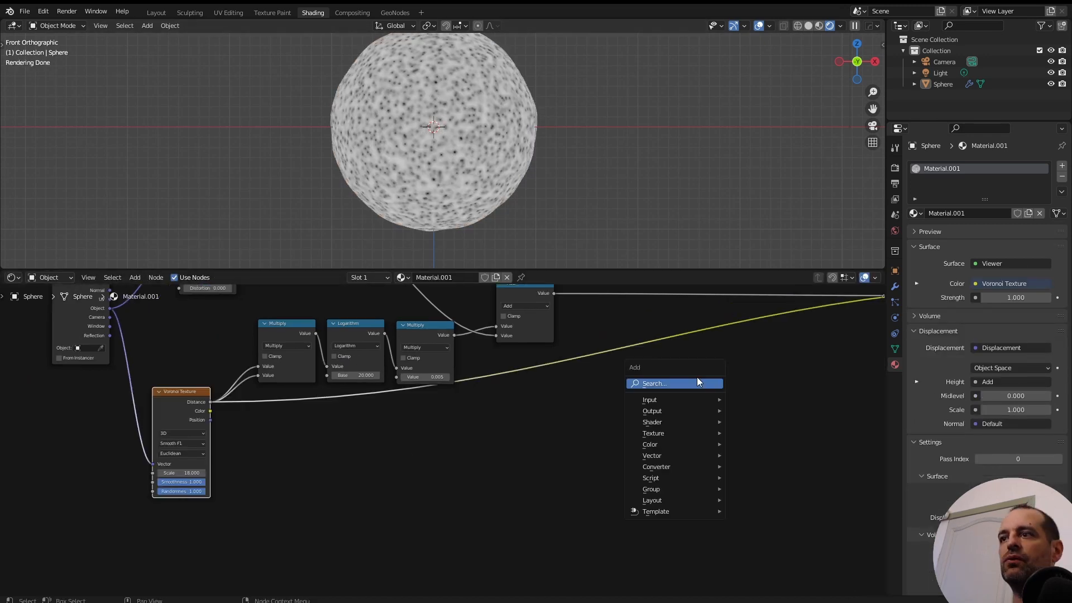
{"action": "left_click", "coordinate": [697, 381]}
{"action": "type", "text": "mi"}
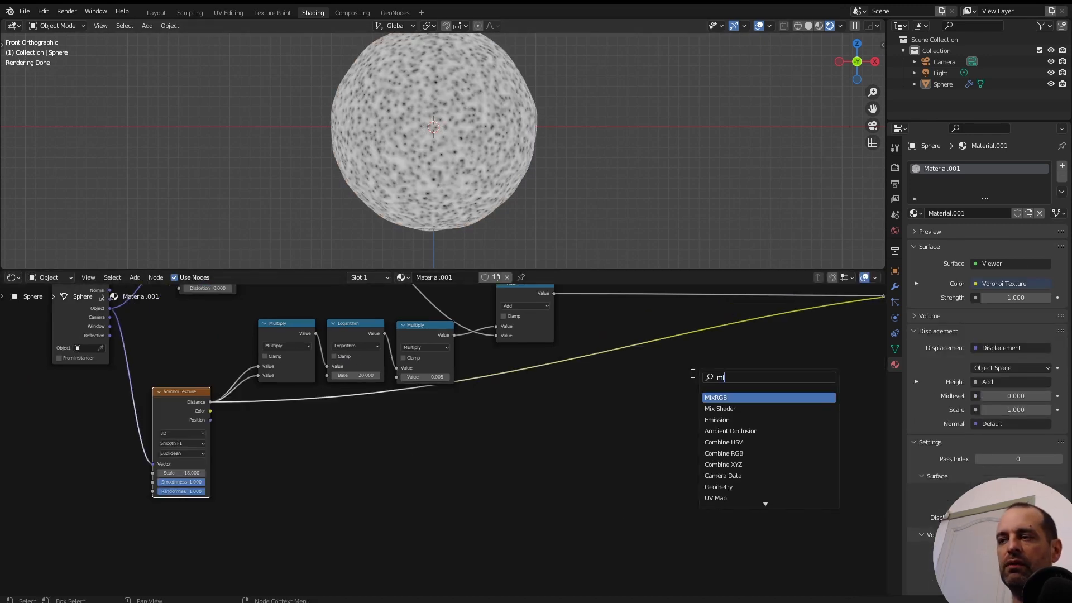
{"action": "left_click", "coordinate": [716, 397]}
{"action": "left_click", "coordinate": [604, 364]}
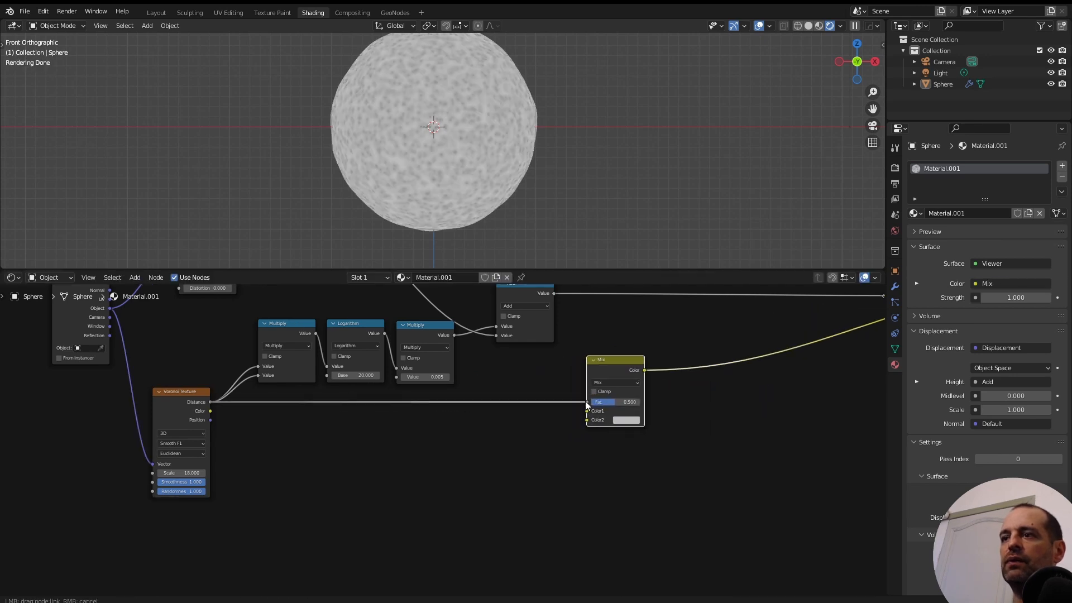
{"action": "left_click_drag", "start_coordinate": [606, 363], "coordinate": [584, 368]}
{"action": "scroll", "coordinate": [542, 451], "scroll_direction": "up", "scroll_amount": 5}
{"action": "middle_click_drag", "start_coordinate": [542, 452], "coordinate": [454, 457]}
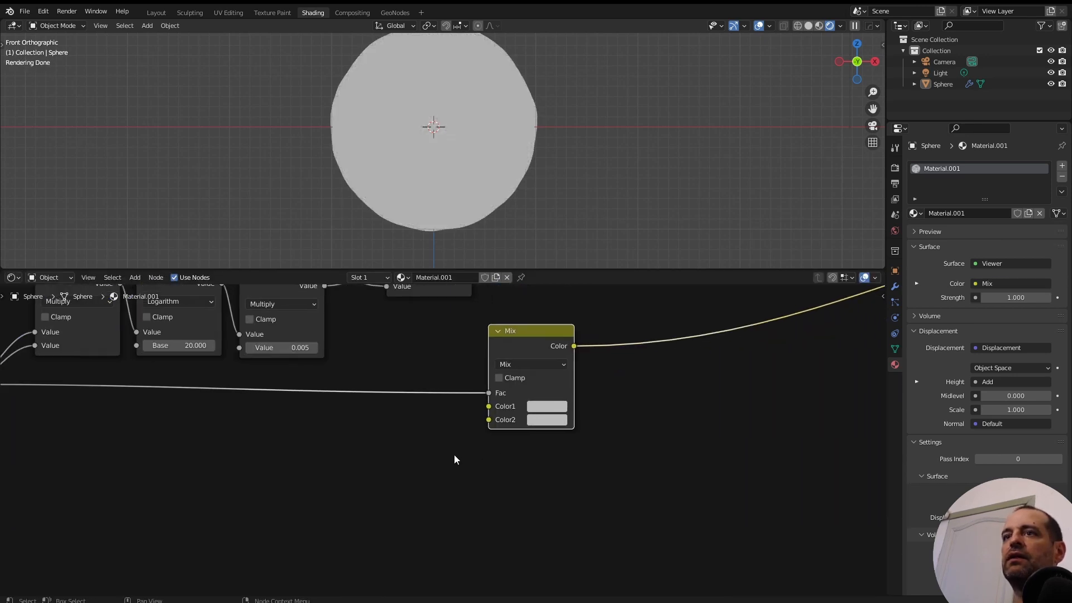
Step: Set the Mix node's Color2 to orange and Color1 to dark brown, and feed its output into the Principled BSDF's Base Color
{"action": "scroll", "coordinate": [476, 426], "scroll_direction": "down", "scroll_amount": 2}
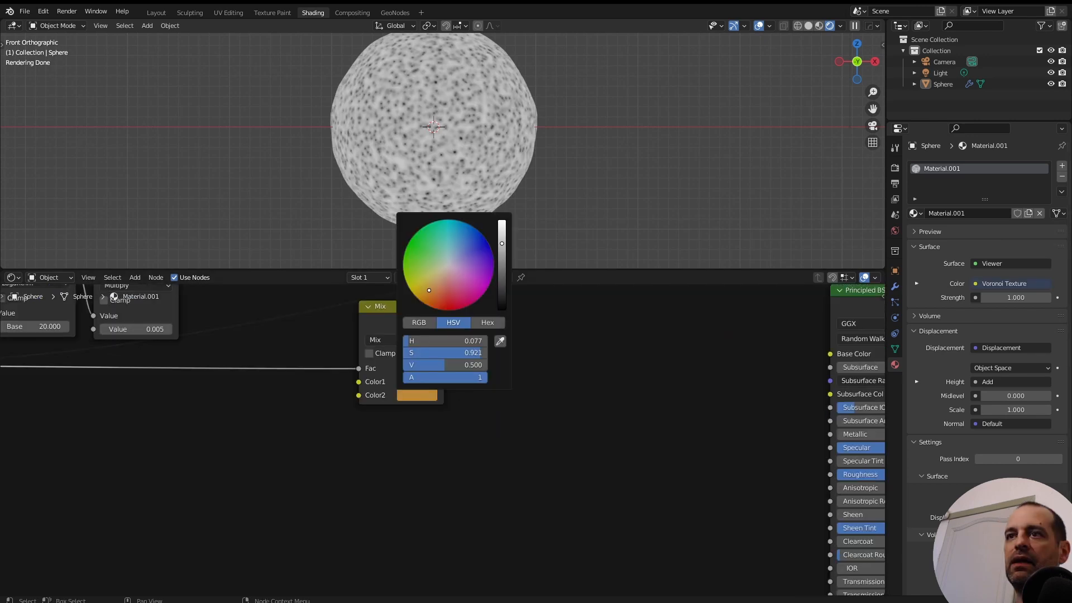
{"action": "left_click_drag", "start_coordinate": [423, 295], "coordinate": [426, 297]}
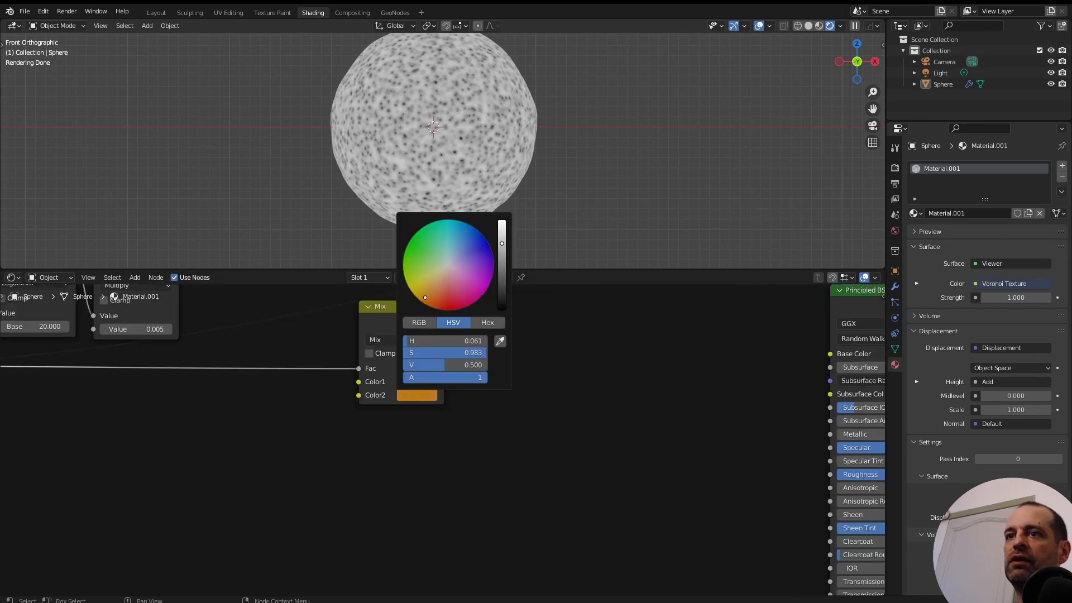
{"action": "scroll", "coordinate": [439, 440], "scroll_direction": "up", "scroll_amount": 1}
{"action": "left_click", "coordinate": [424, 362]}
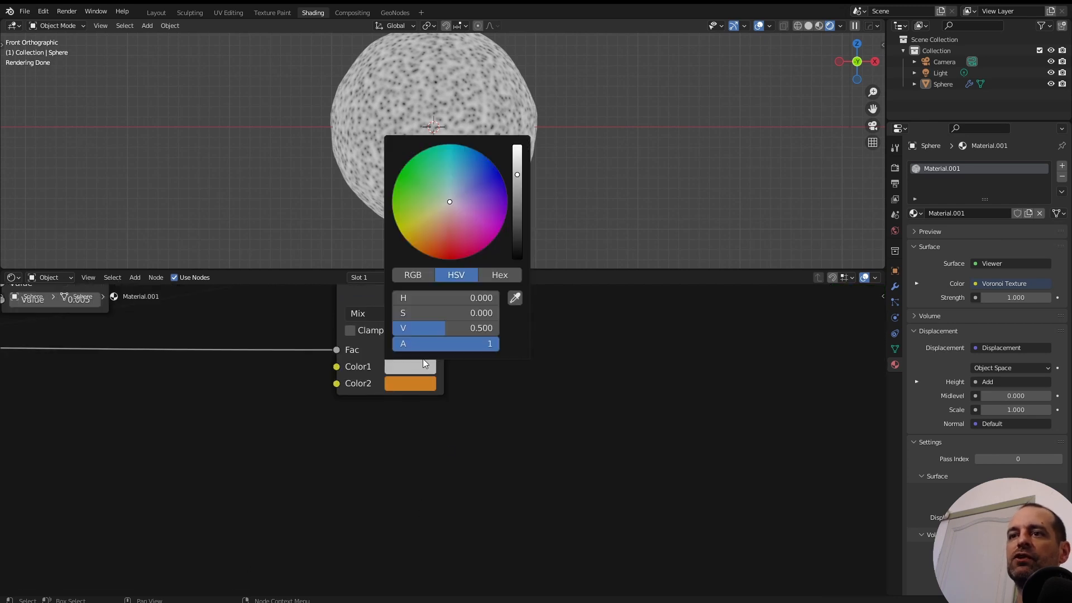
{"action": "left_click", "coordinate": [430, 246]}
{"action": "left_click_drag", "start_coordinate": [515, 226], "coordinate": [517, 239]}
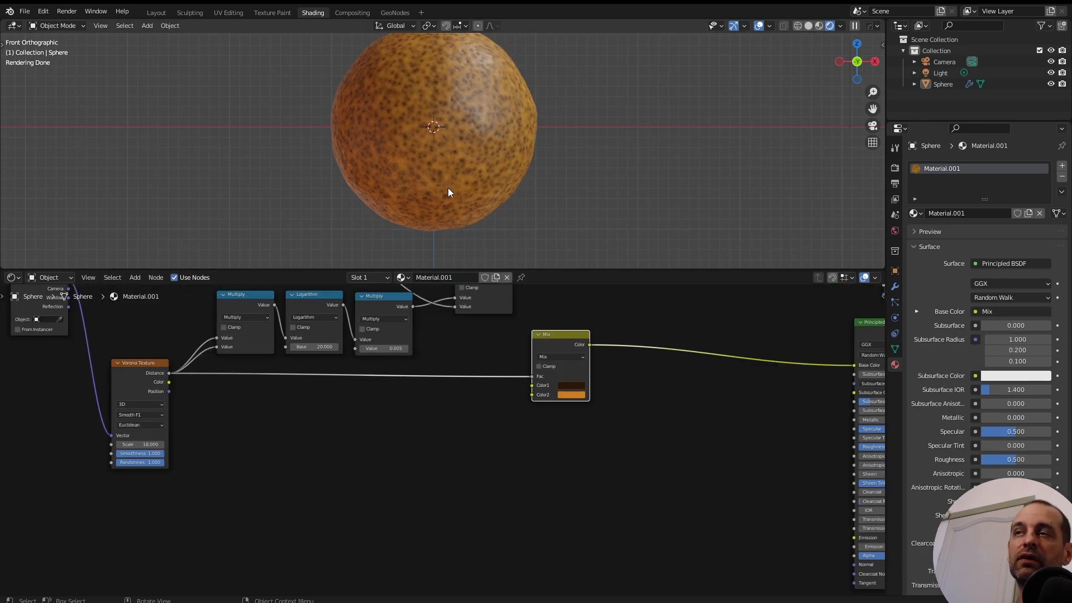
Step: Insert a Map Range node between the Voronoi Distance output and the Mix node's Fac, with From Max set to 0.2
{"action": "middle_click_drag", "start_coordinate": [670, 444], "coordinate": [558, 449]}
{"action": "middle_click_drag", "start_coordinate": [679, 403], "coordinate": [550, 419]}
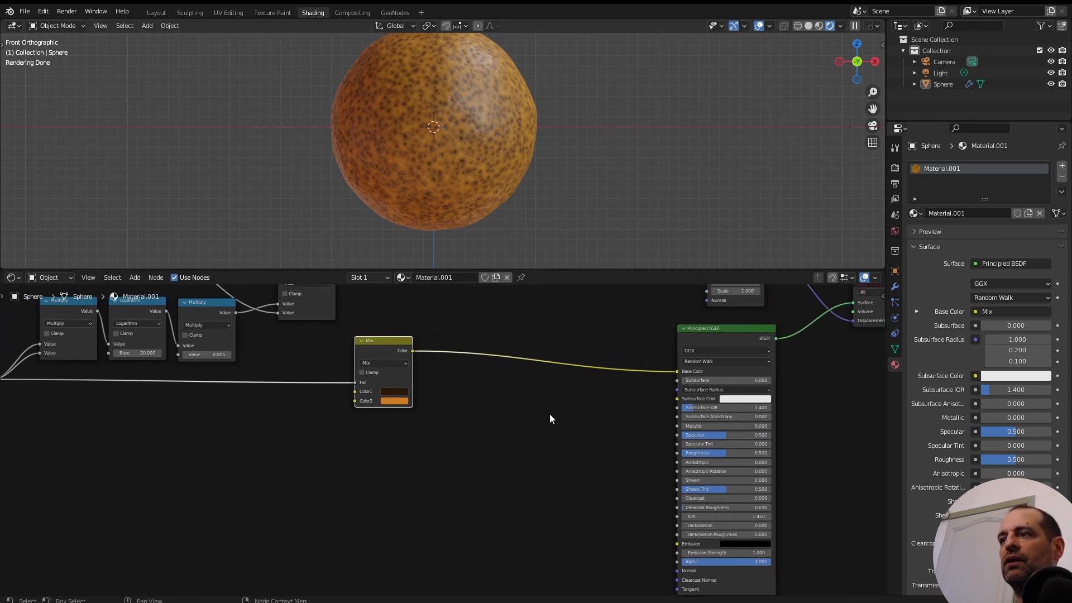
{"action": "scroll", "coordinate": [494, 389], "scroll_direction": "down", "scroll_amount": 2}
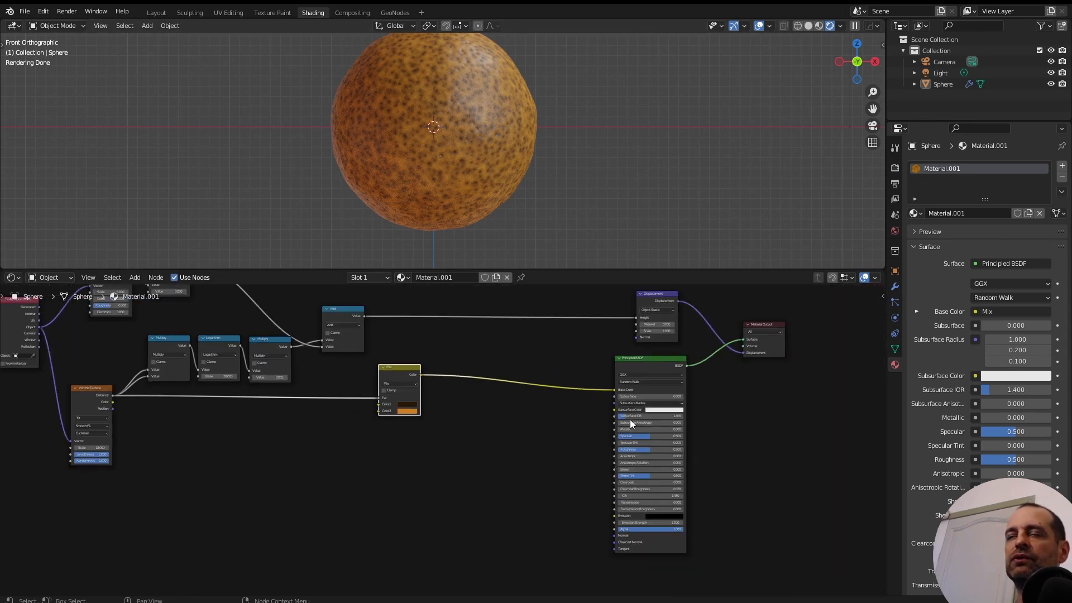
{"action": "middle_click_drag", "start_coordinate": [473, 454], "coordinate": [544, 457]}
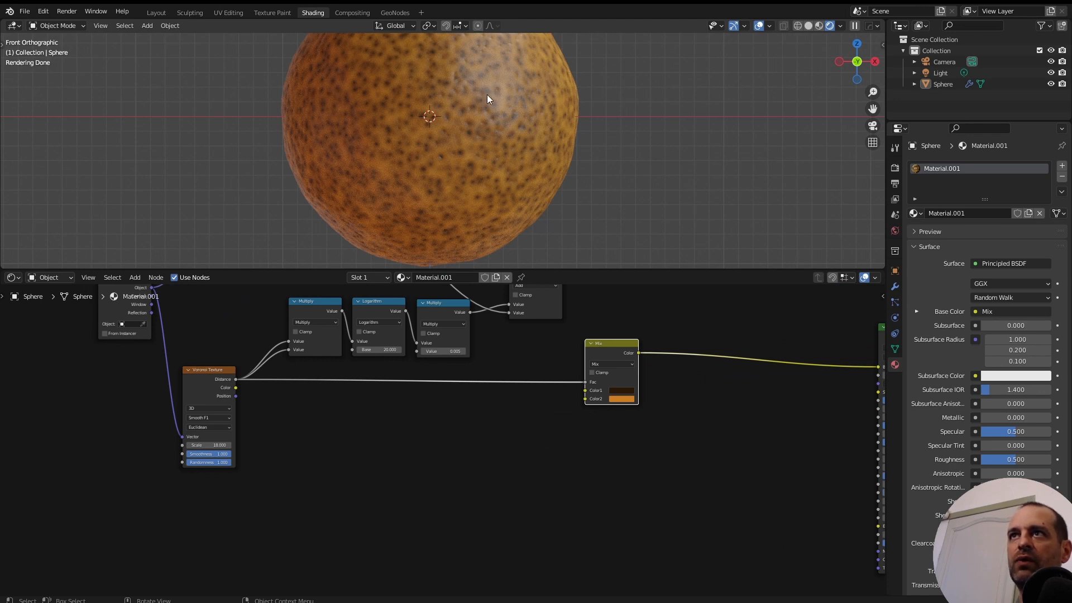
{"action": "key", "text": "shift+a"}
{"action": "type", "text": "map range"}
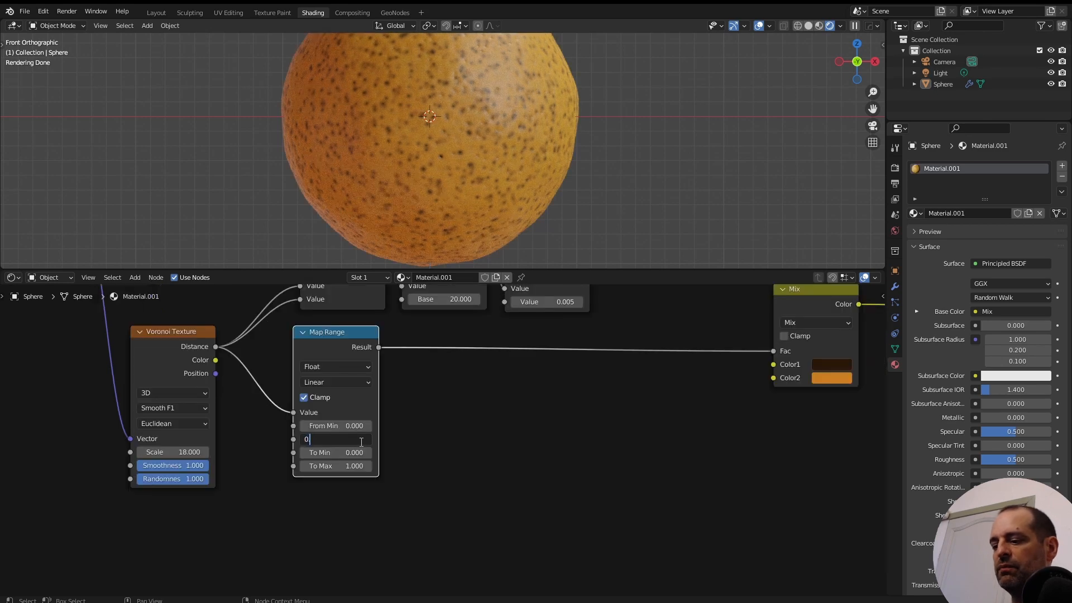
{"action": "left_click", "coordinate": [359, 440]}
{"action": "type", "text": "0.2"}
{"action": "key", "text": "Return"}
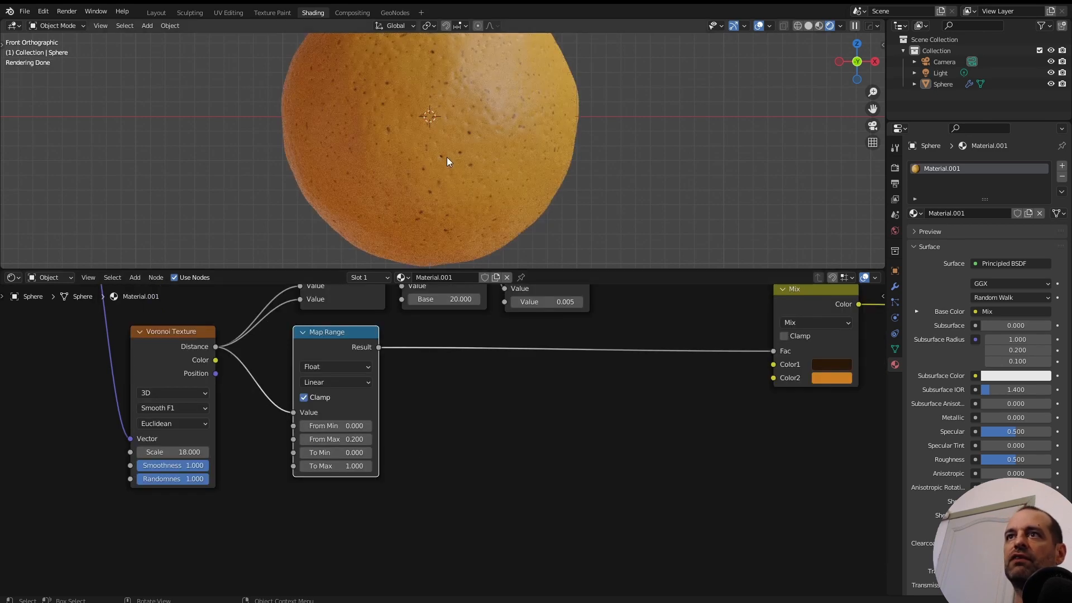
Step: Add a second MixRGB node below the first and branch the Map Range result into its Fac through a reroute point
{"action": "scroll", "coordinate": [441, 433], "scroll_direction": "down", "scroll_amount": 1}
{"action": "scroll", "coordinate": [448, 431], "scroll_direction": "down", "scroll_amount": 3}
{"action": "middle_click_drag", "start_coordinate": [648, 399], "coordinate": [474, 386]}
{"action": "scroll", "coordinate": [474, 385], "scroll_direction": "up", "scroll_amount": 4}
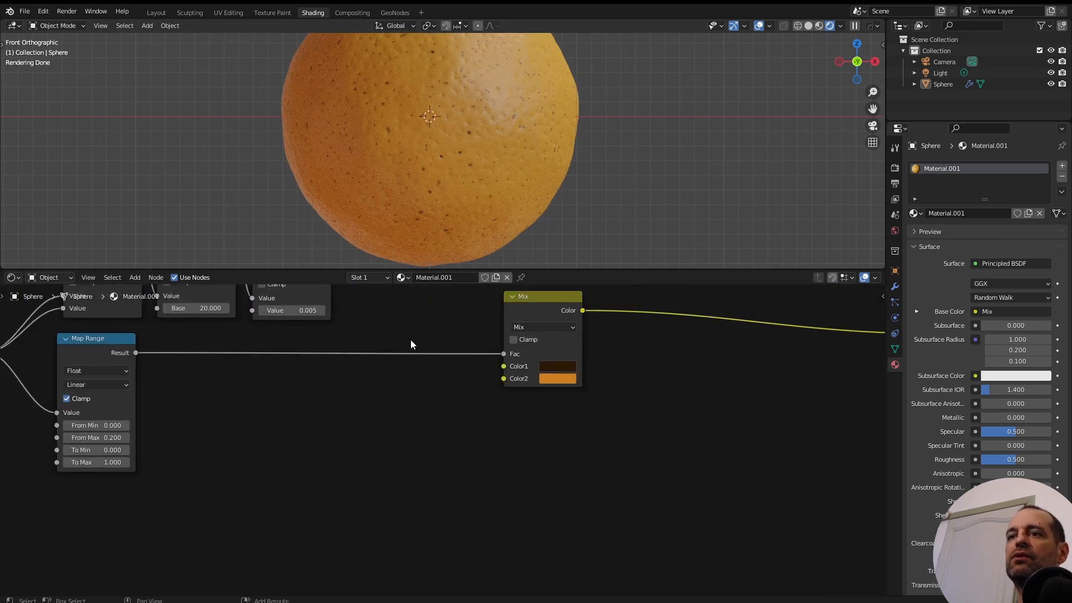
{"action": "right_click_drag", "start_coordinate": [411, 340], "coordinate": [408, 366], "text": "shift"}
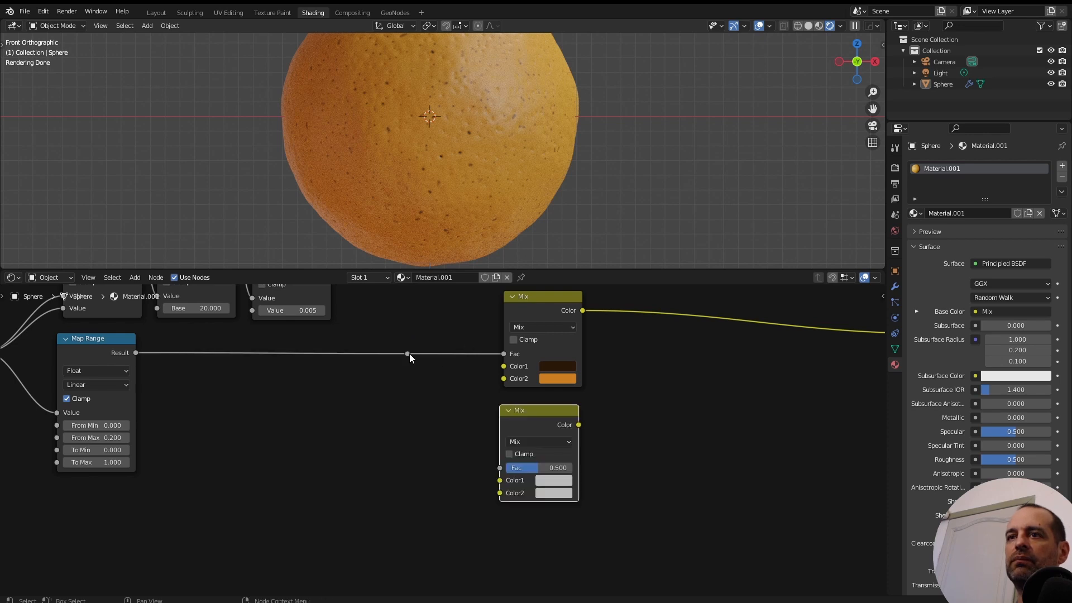
{"action": "left_click_drag", "start_coordinate": [407, 353], "coordinate": [500, 468]}
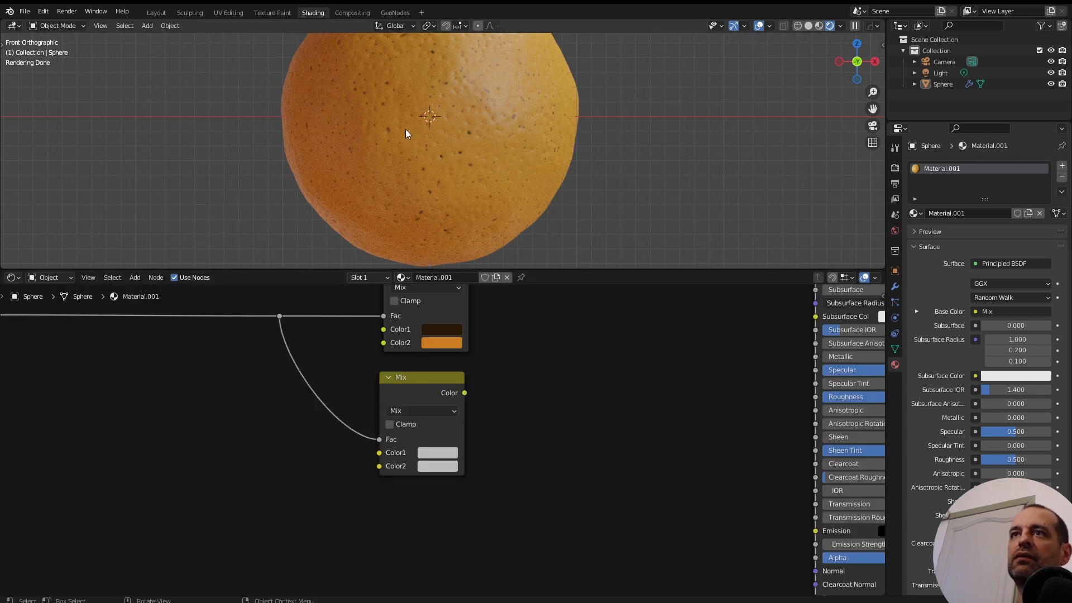
Step: Set the second Mix node's Color2 to a grey with value 0.3 and darken Color1 to a dark grey
{"action": "left_click", "coordinate": [435, 467]}
{"action": "double_click", "coordinate": [476, 438]}
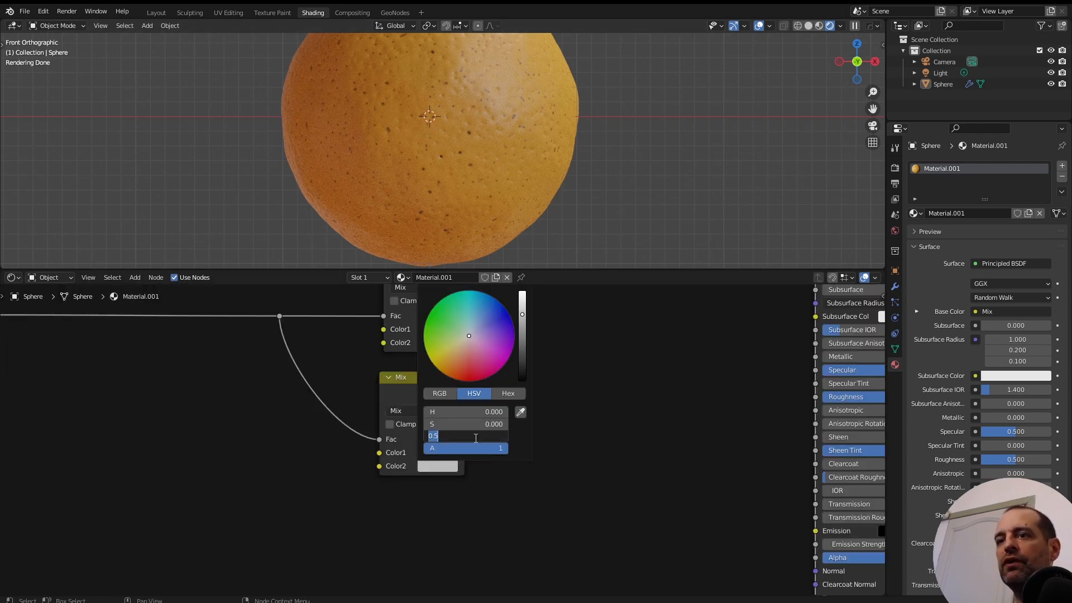
{"action": "type", "text": "0.3"}
{"action": "key", "text": "Return"}
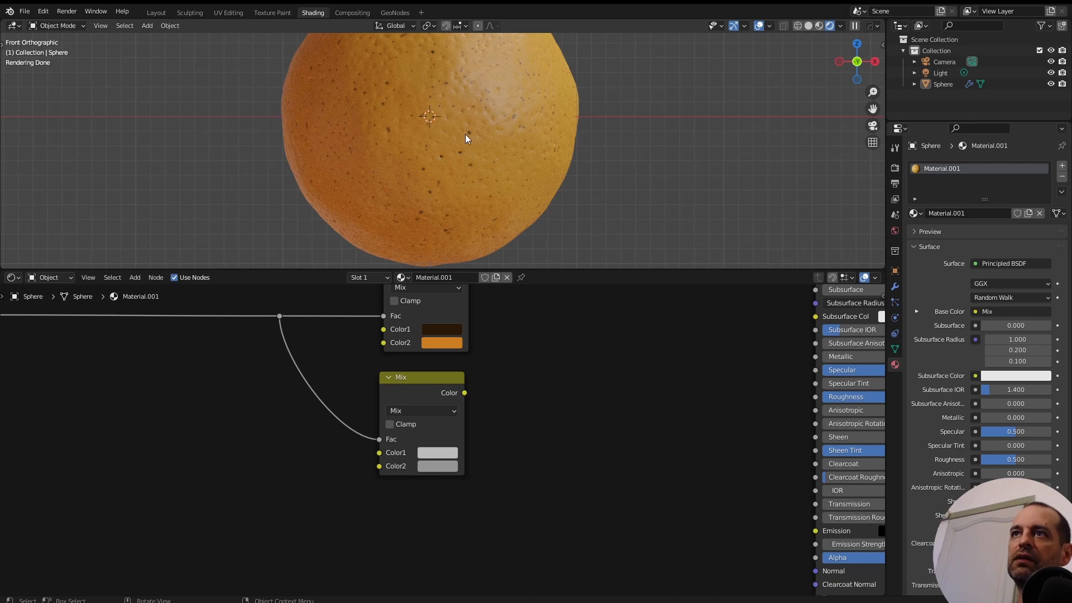
{"action": "left_click", "coordinate": [439, 452]}
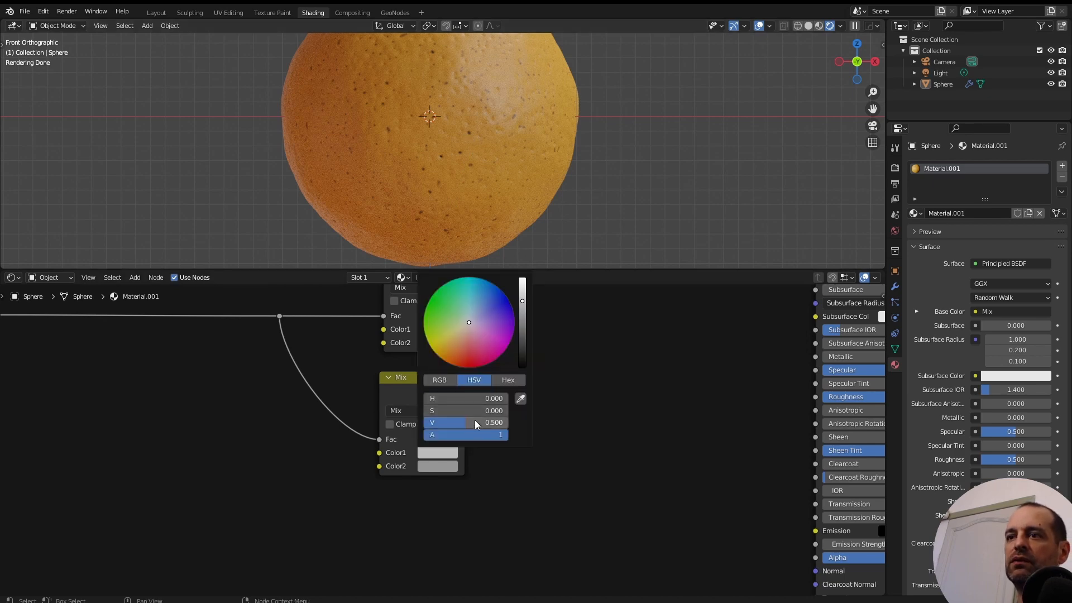
{"action": "left_click_drag", "start_coordinate": [475, 424], "coordinate": [439, 425]}
Step: Connect the second Mix node's Color output to the Principled BSDF's Subsurface input
{"action": "scroll", "coordinate": [527, 419], "scroll_direction": "down", "scroll_amount": 5}
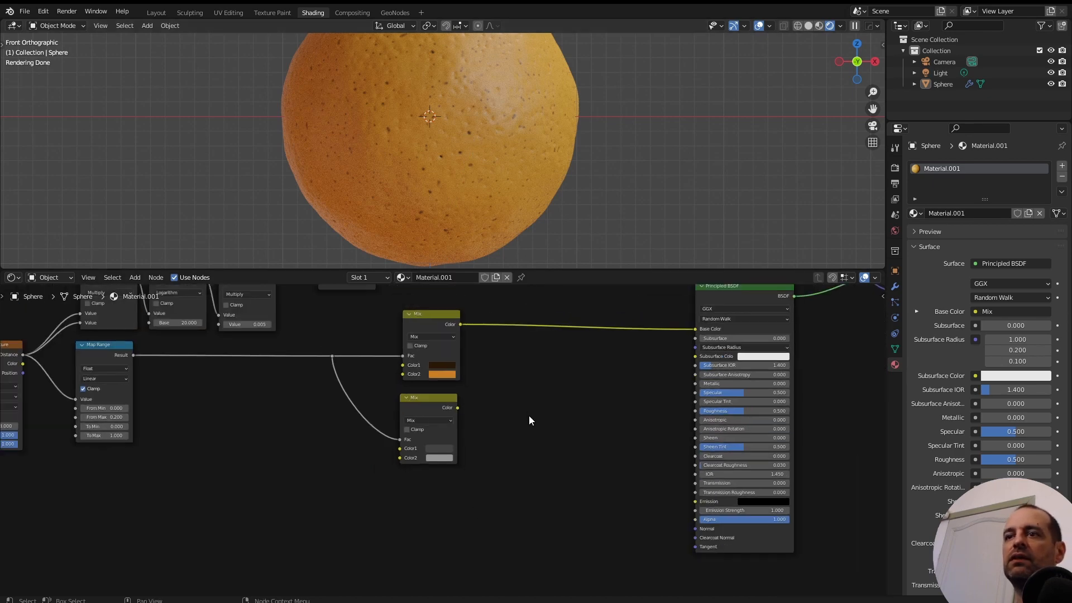
{"action": "middle_click_drag", "start_coordinate": [528, 415], "coordinate": [411, 451]}
{"action": "left_click_drag", "start_coordinate": [337, 440], "coordinate": [582, 371]}
{"action": "scroll", "coordinate": [518, 415], "scroll_direction": "up", "scroll_amount": 2}
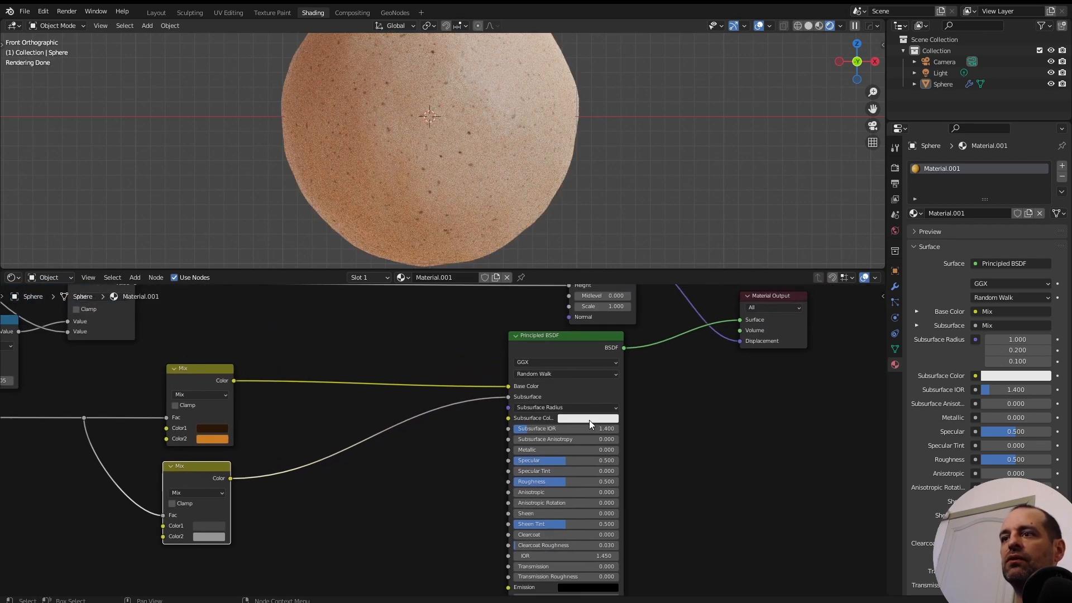
Step: Set the Principled BSDF's Subsurface Color to a saturated yellow and view the sphere from another angle
{"action": "left_click", "coordinate": [590, 420]}
{"action": "left_click_drag", "start_coordinate": [575, 334], "coordinate": [571, 335]}
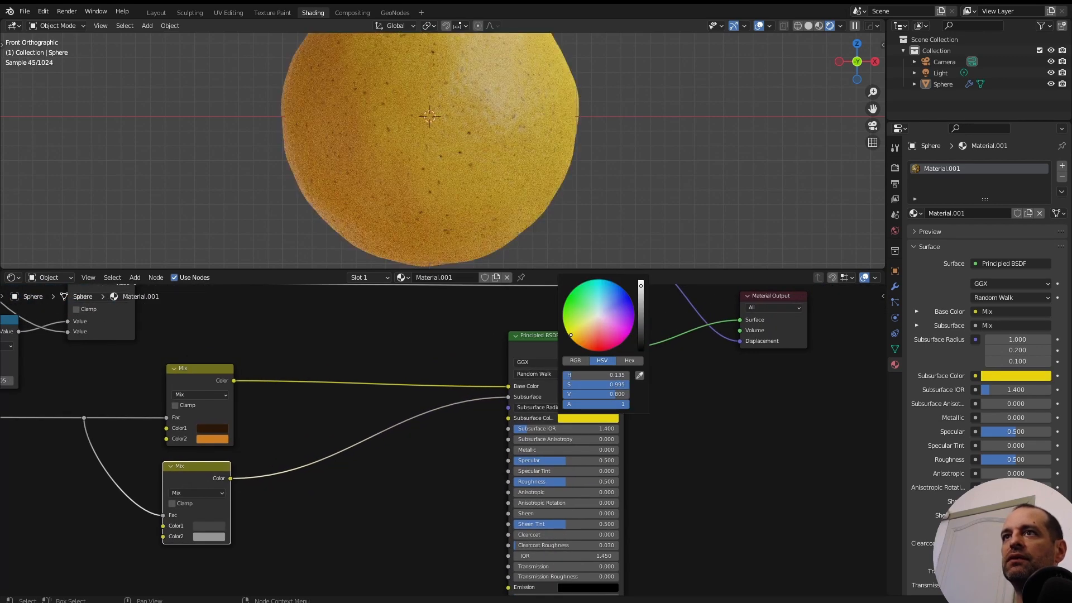
{"action": "middle_click_drag", "start_coordinate": [491, 168], "coordinate": [513, 166]}
Step: Set the Principled BSDF's Roughness to 0.3 and check the whole sphere's shading from another angle
{"action": "scroll", "coordinate": [471, 430], "scroll_direction": "up", "scroll_amount": 2}
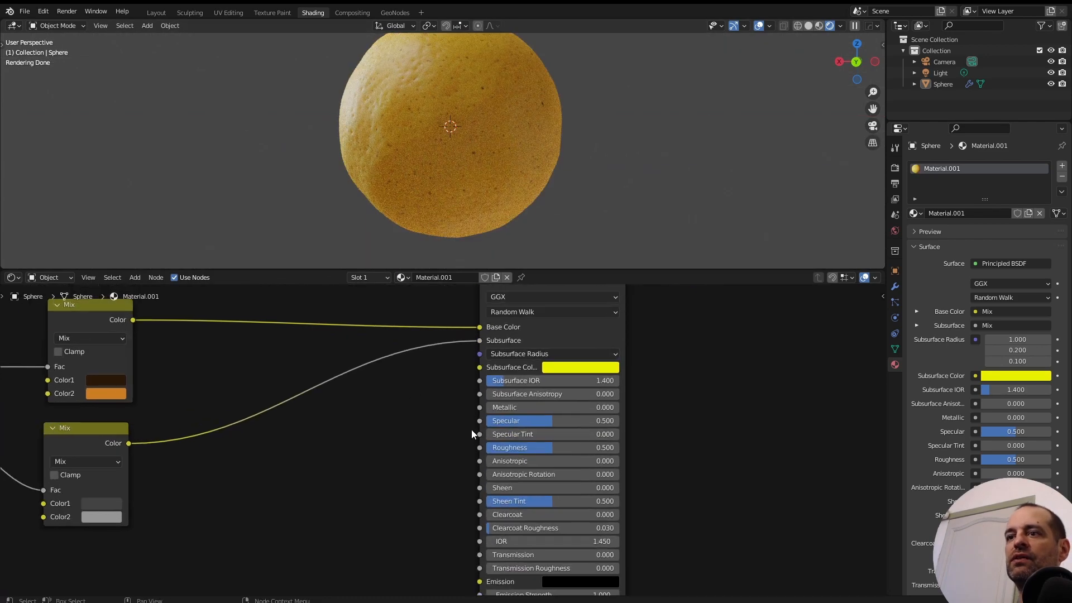
{"action": "left_click", "coordinate": [551, 451]}
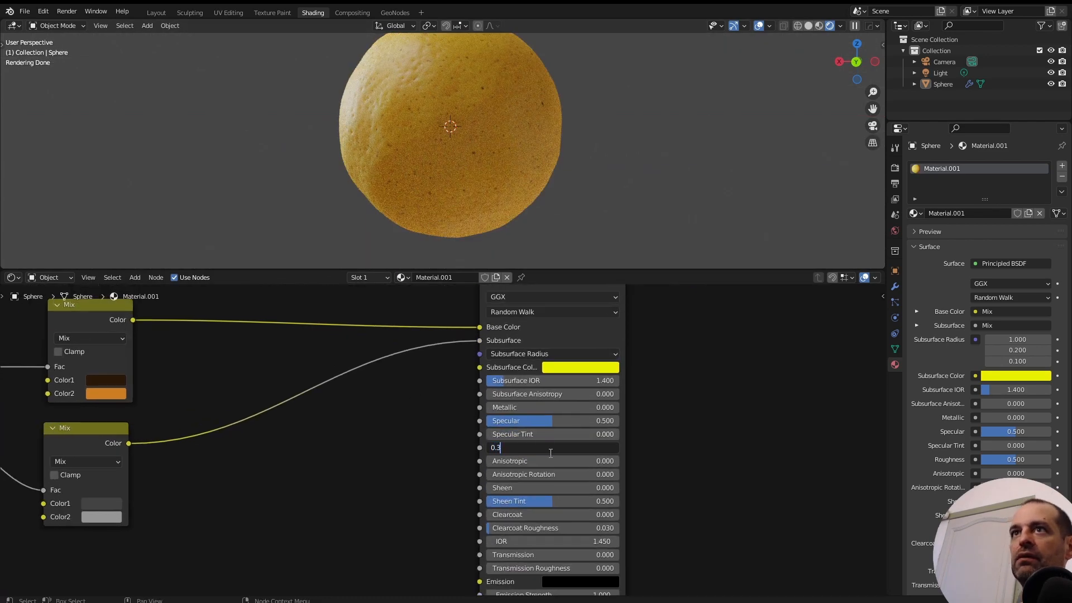
{"action": "key", "text": "Return"}
{"action": "middle_click_drag", "start_coordinate": [547, 139], "coordinate": [584, 133]}
{"action": "scroll", "coordinate": [507, 129], "scroll_direction": "down", "scroll_amount": 3}
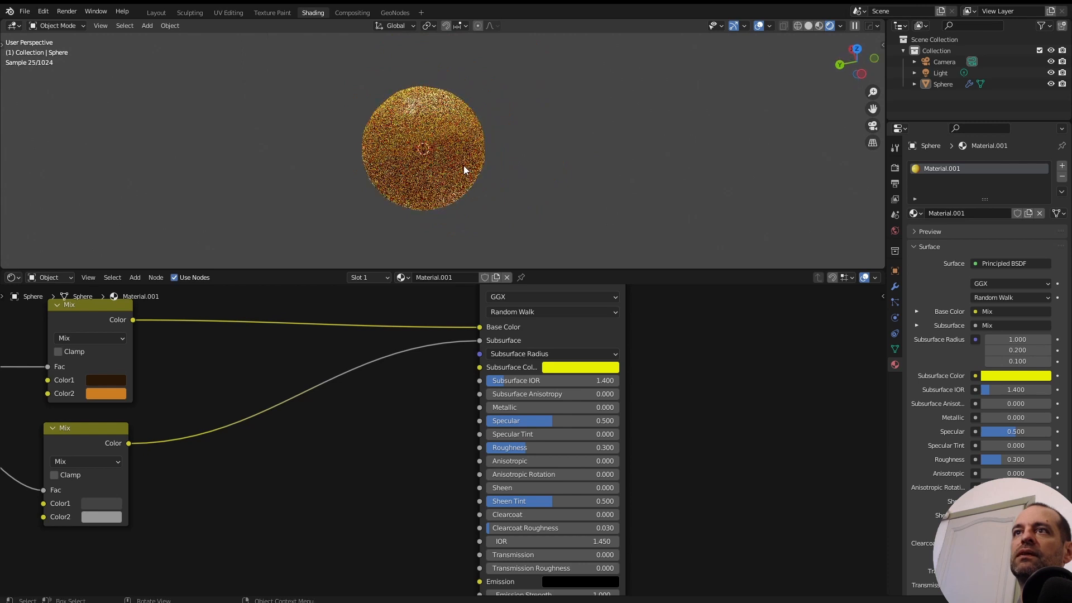
{"action": "scroll", "coordinate": [342, 379], "scroll_direction": "down", "scroll_amount": 2}
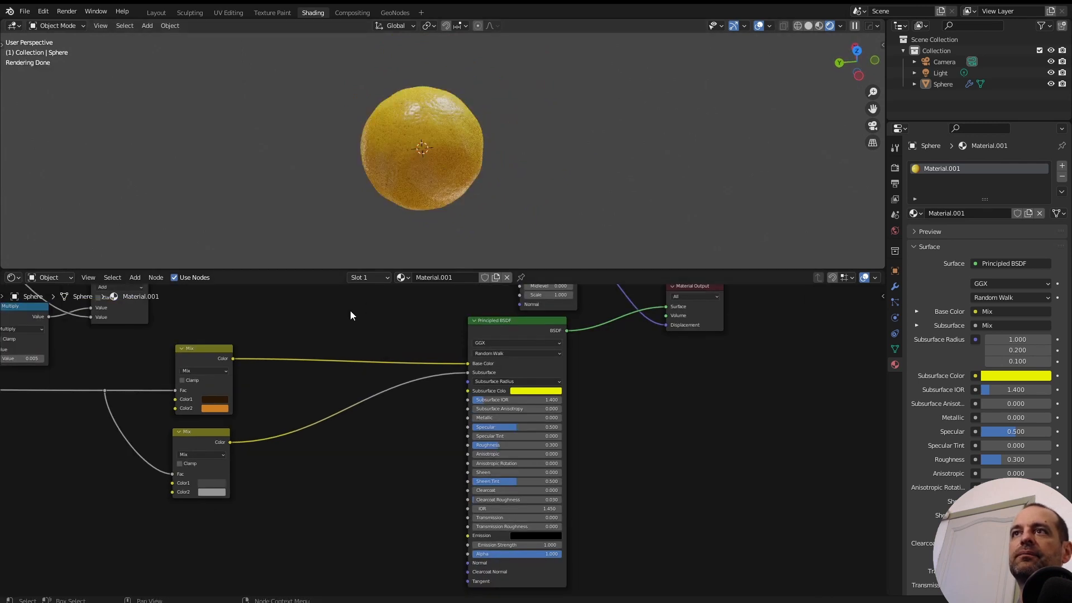